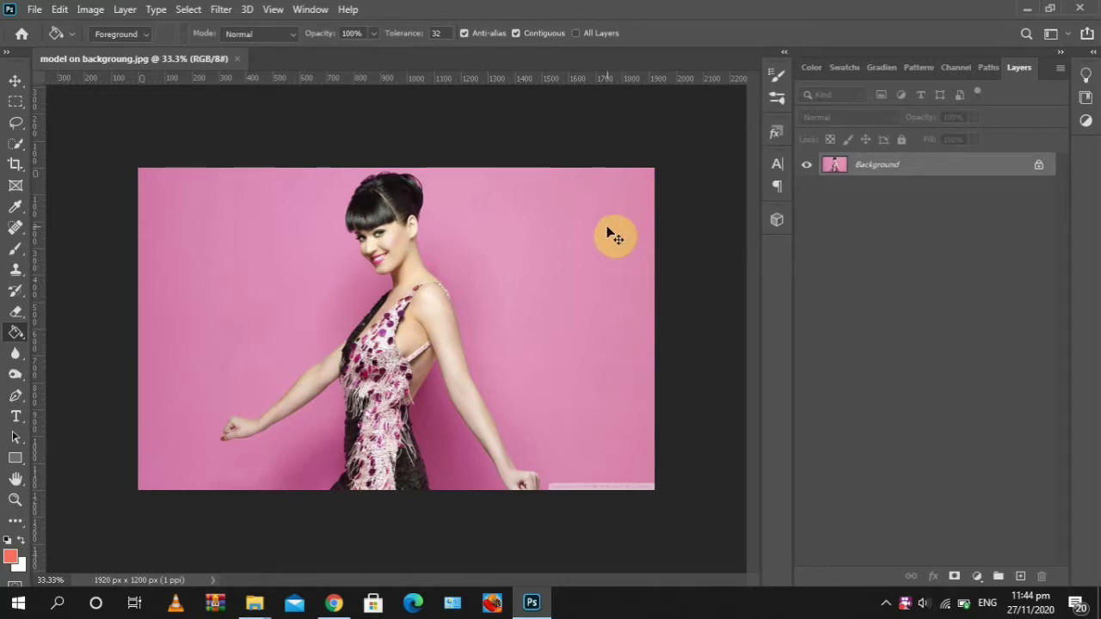
# Fit the whole photo on screen with Ctrl+0 and pick the Quick Selection tool
pyautogui.hotkey('ctrl', '0')
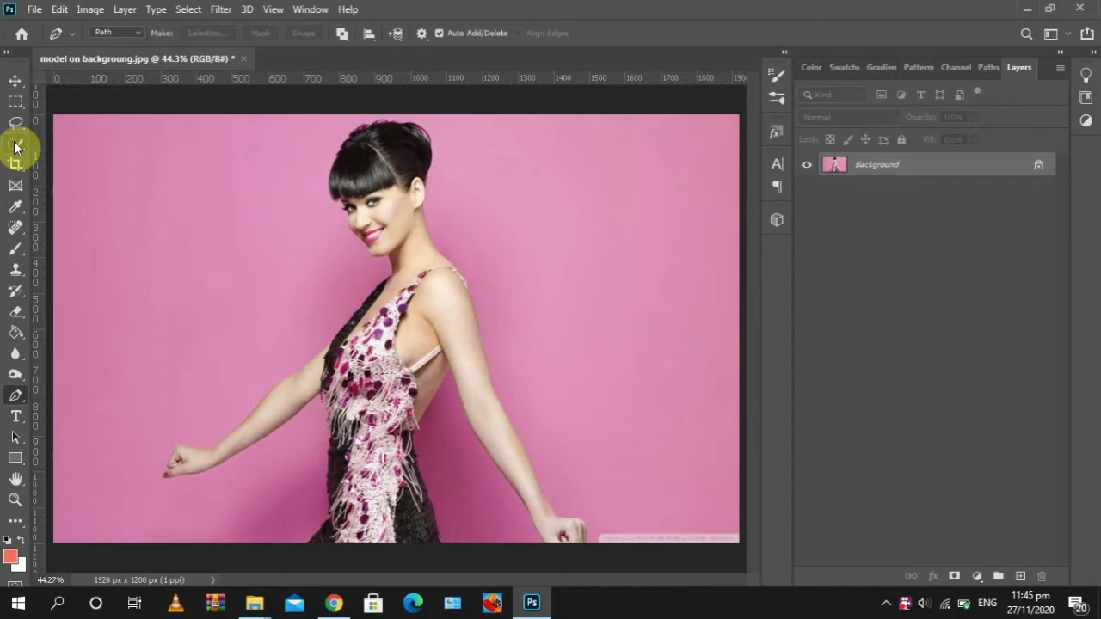
pyautogui.click(15, 142)
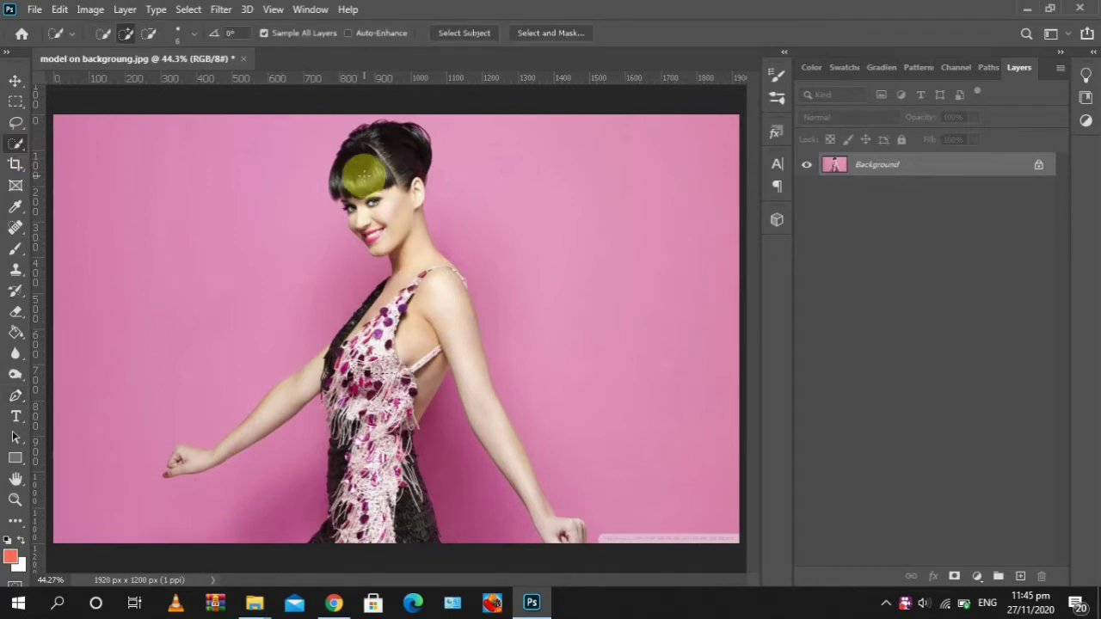
# Quick-select the model's hair, head and body, enlarging then shrinking the brush
pyautogui.press(']')
pyautogui.press(']')
pyautogui.press(']')
pyautogui.press(']')
pyautogui.press(']')
pyautogui.press(']')
pyautogui.press(']')
pyautogui.press(']')
pyautogui.press(']')
pyautogui.press(']')
pyautogui.press(']')
pyautogui.press(']')
pyautogui.press(']')
pyautogui.press(']')
pyautogui.press(']')
pyautogui.press(']')
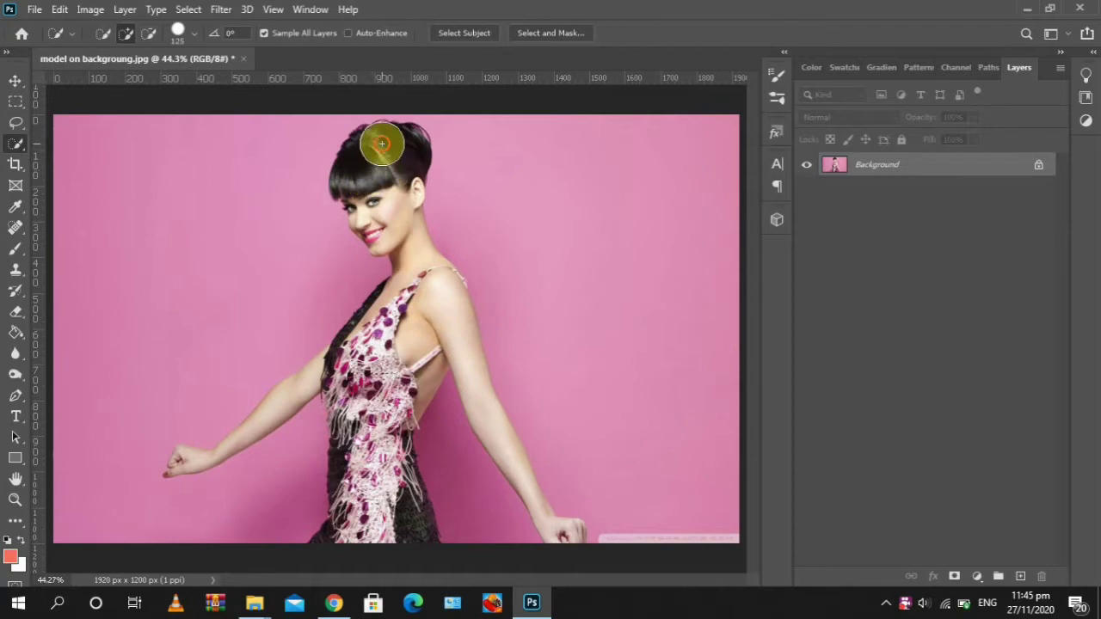
pyautogui.moveTo(382, 144)
pyautogui.mouseDown()
pyautogui.moveTo(380, 206)
pyautogui.moveTo(421, 267)
pyautogui.moveTo(430, 306)
pyautogui.moveTo(387, 357)
pyautogui.moveTo(358, 445)
pyautogui.moveTo(381, 515)
pyautogui.moveTo(395, 521)
pyautogui.moveTo(357, 527)
pyautogui.moveTo(337, 546)
pyautogui.moveTo(404, 487)
pyautogui.moveTo(404, 424)
pyautogui.moveTo(387, 451)
pyautogui.moveTo(399, 491)
pyautogui.moveTo(387, 413)
pyautogui.moveTo(444, 319)
pyautogui.moveTo(493, 437)
pyautogui.moveTo(543, 513)
pyautogui.mouseUp()
pyautogui.press('[')
pyautogui.press('[')
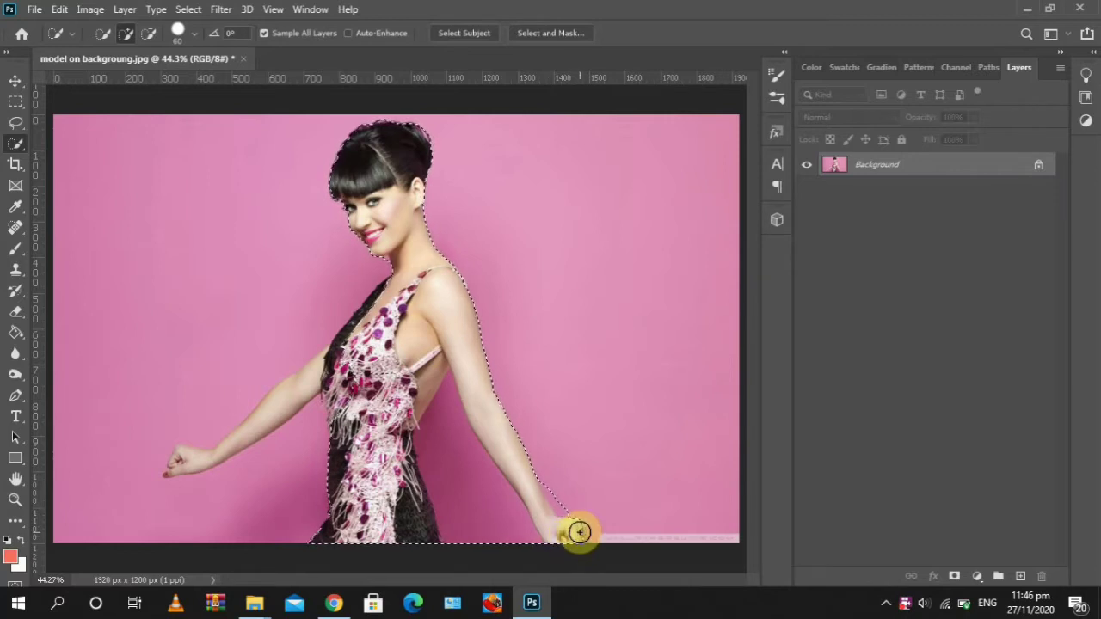
# Add the hand and the outstretched left arm to the model selection
pyautogui.moveTo(578, 533); pyautogui.dragTo(541, 528)
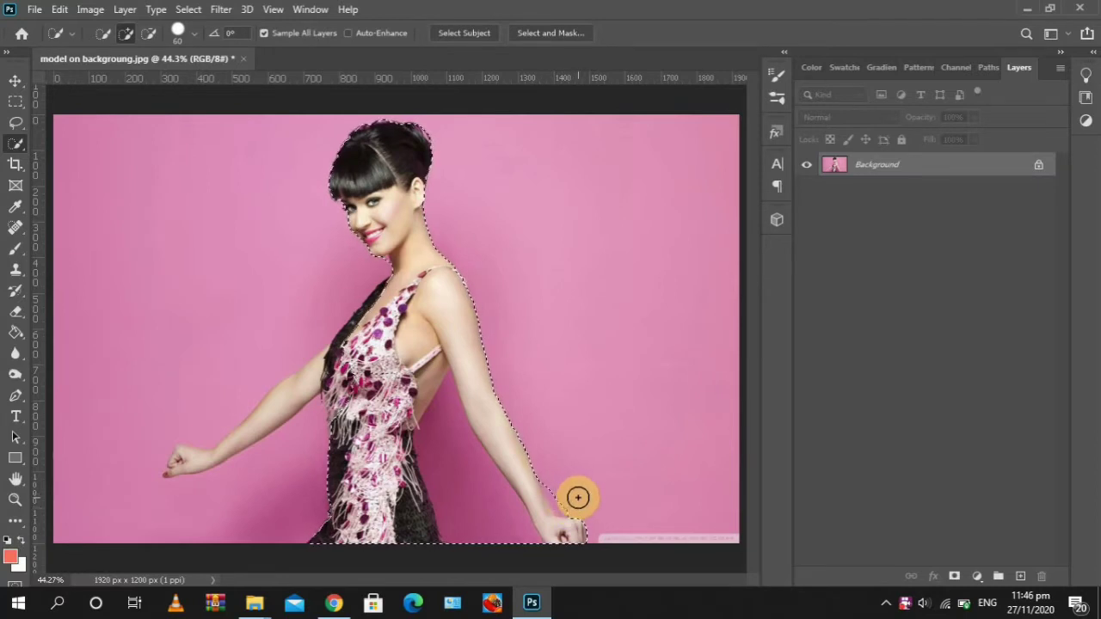
pyautogui.press('alt')
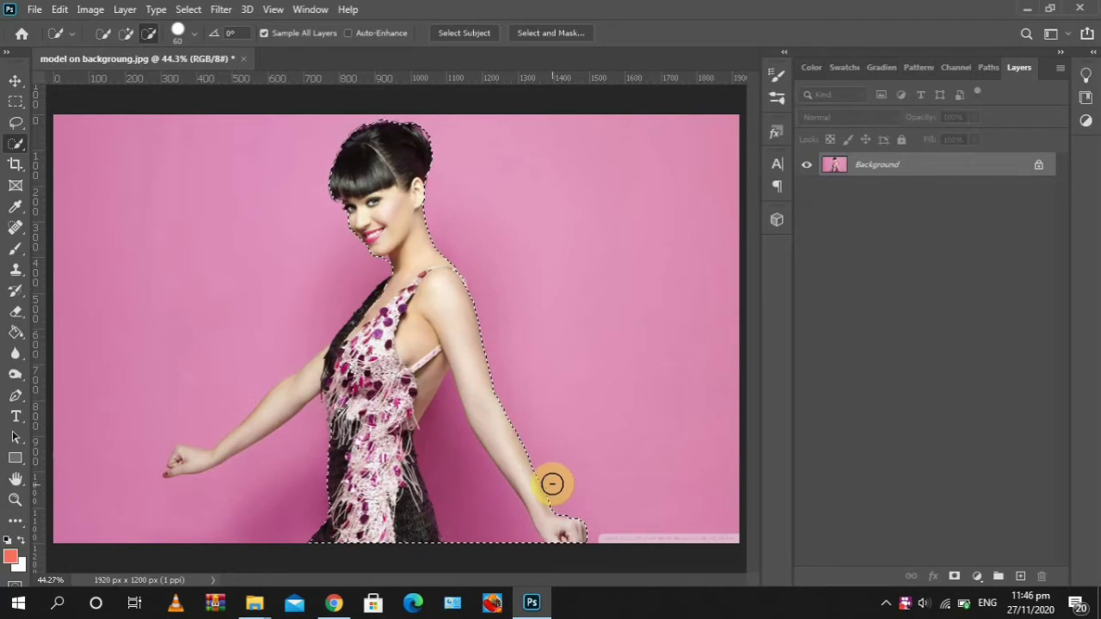
pyautogui.press('alt')
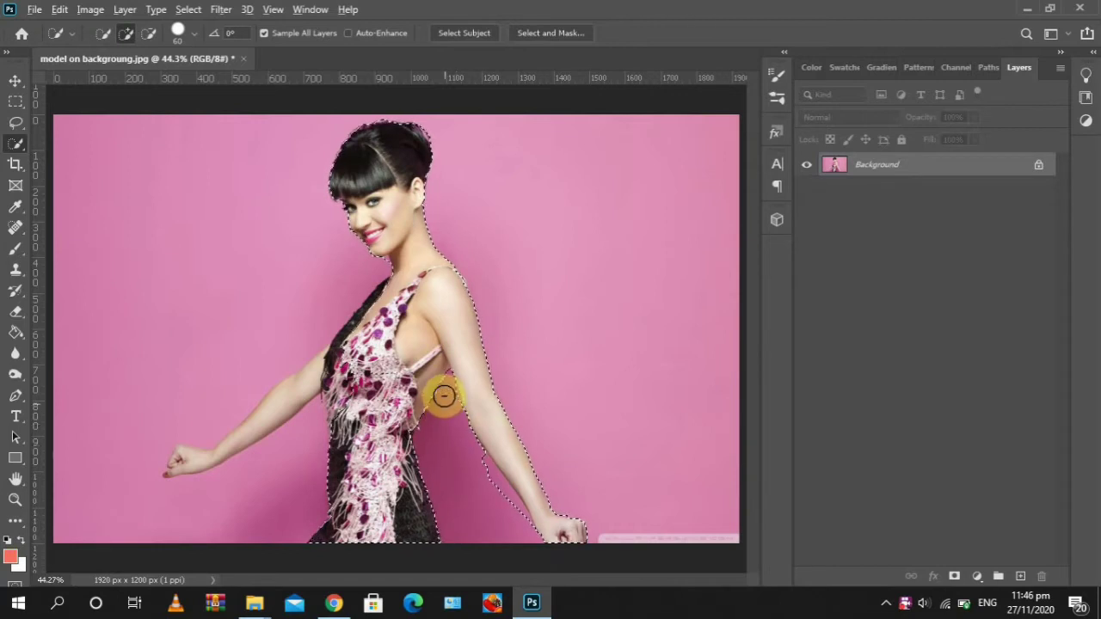
pyautogui.press('alt')
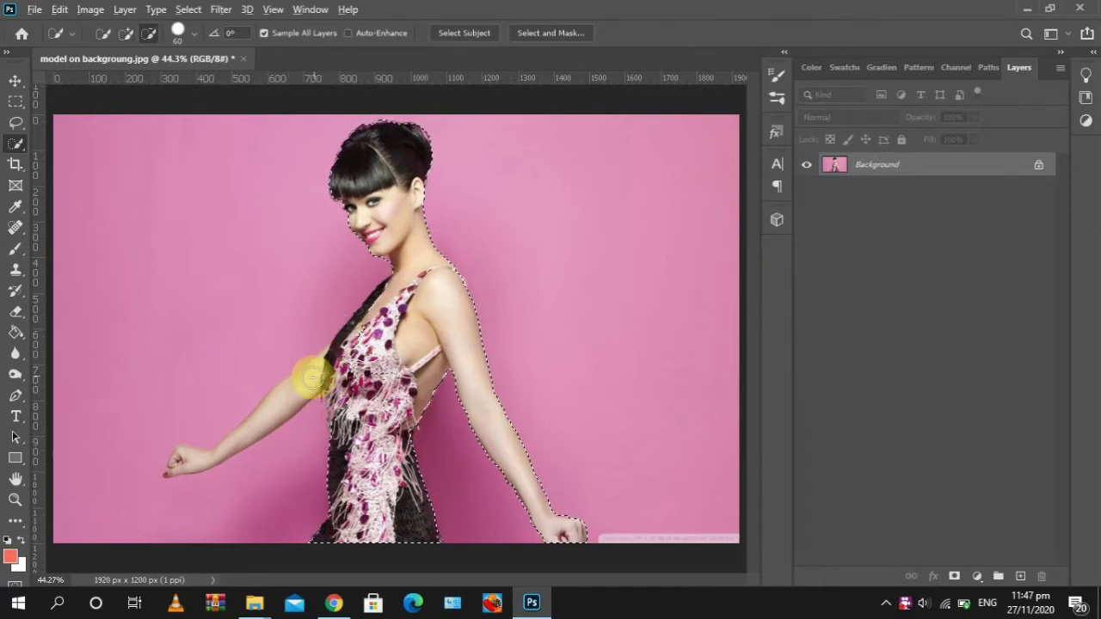
pyautogui.moveTo(312, 373)
pyautogui.mouseDown()
pyautogui.moveTo(209, 455)
pyautogui.moveTo(232, 460)
pyautogui.mouseUp()
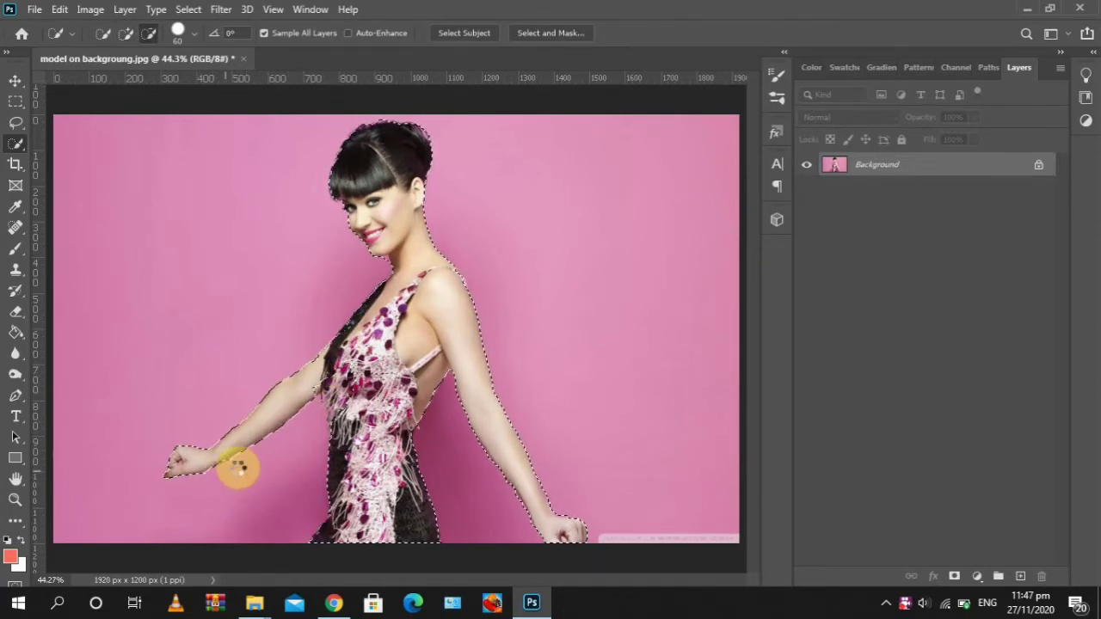
# With a smaller brush, subtract background at the neck and touch up the hair edge
pyautogui.press('alt')
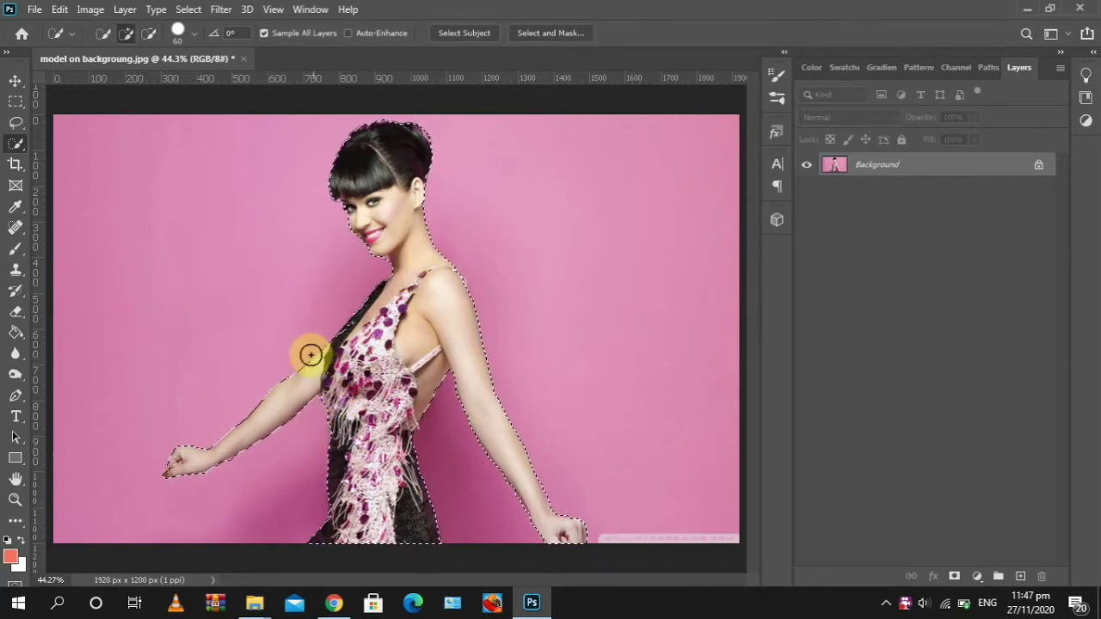
pyautogui.press('[')
pyautogui.press('[')
pyautogui.press('[')
pyautogui.press('[')
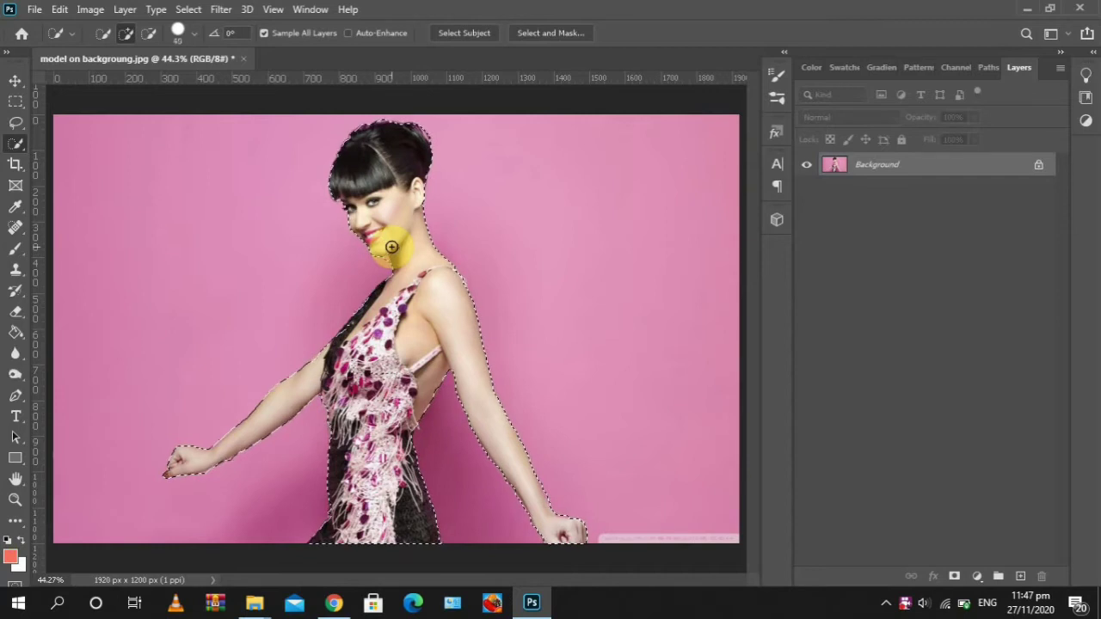
pyautogui.press('alt')
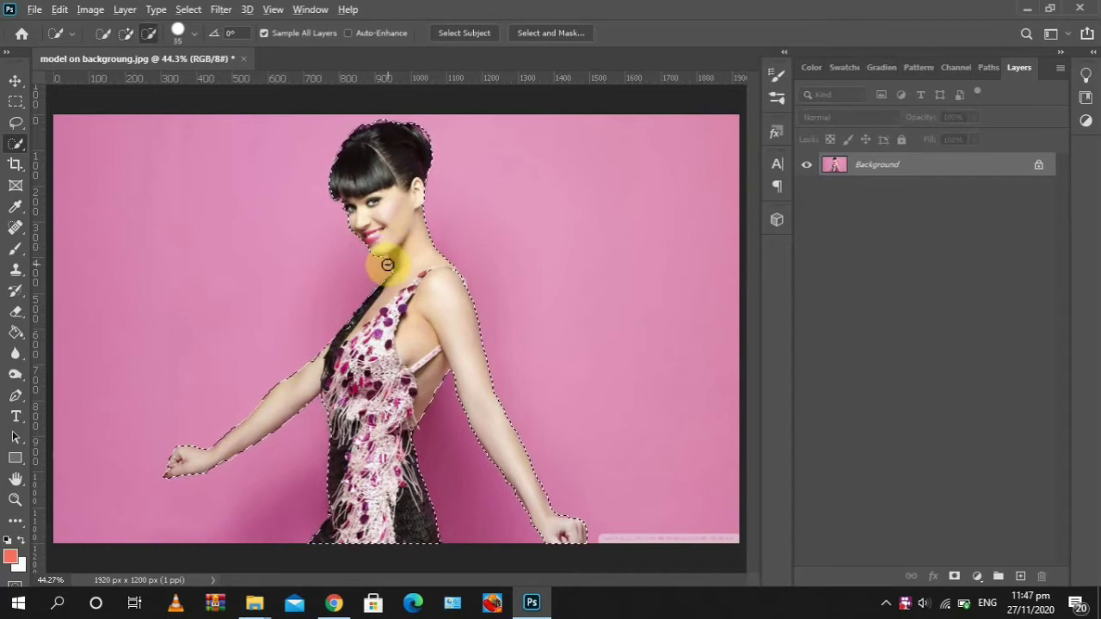
pyautogui.press('[')
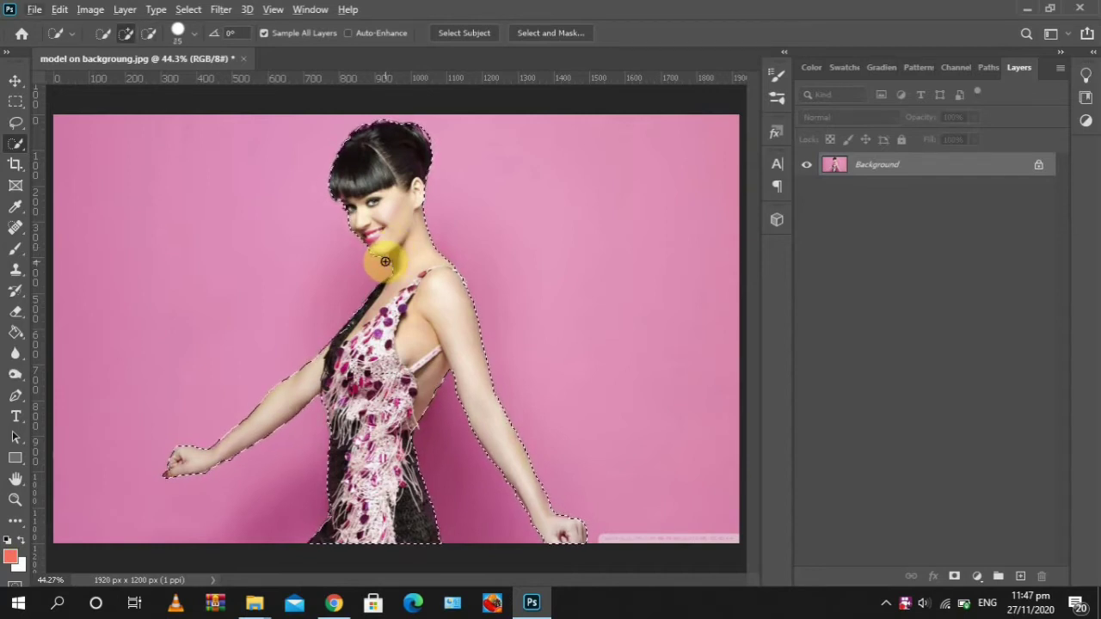
pyautogui.press('[')
pyautogui.press('alt')
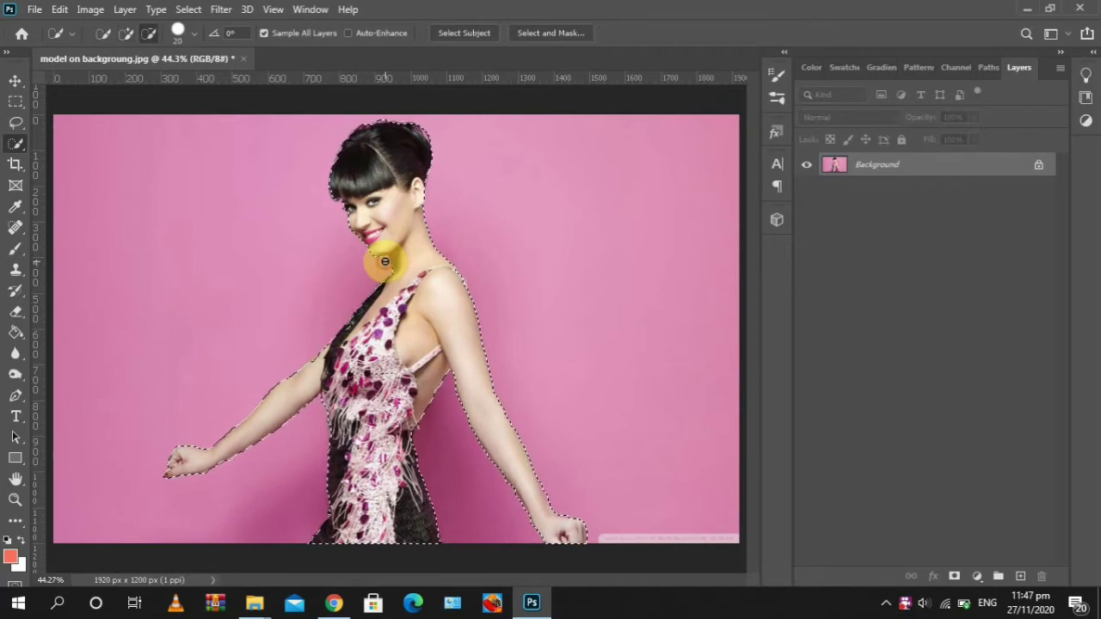
pyautogui.keyDown('alt'); pyautogui.click(385, 261); pyautogui.keyUp('alt')
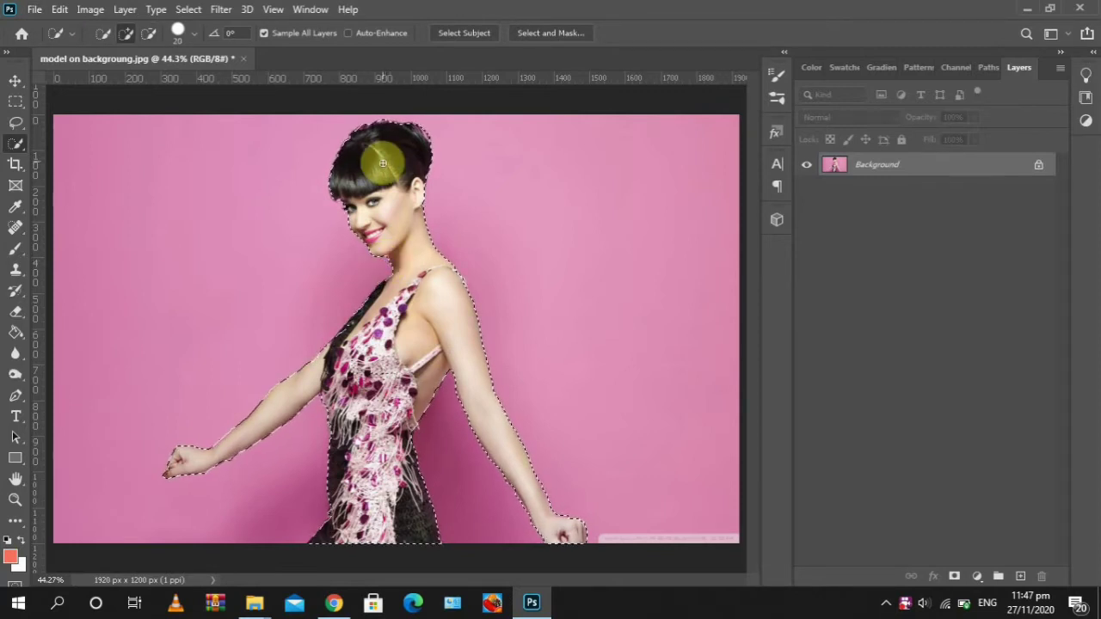
pyautogui.moveTo(361, 169)
pyautogui.mouseDown()
pyautogui.moveTo(418, 136)
pyautogui.moveTo(363, 154)
pyautogui.mouseUp()
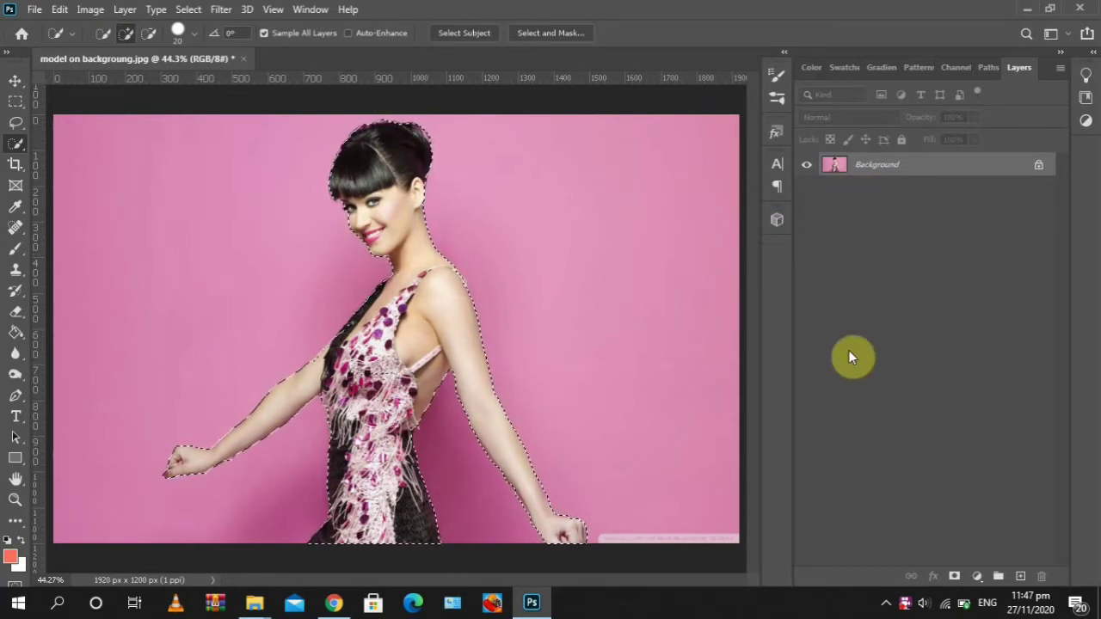
# Copy the selected model to a new Layer 1, then reselect her with Select > Subject
pyautogui.hotkey('ctrl', 'j')
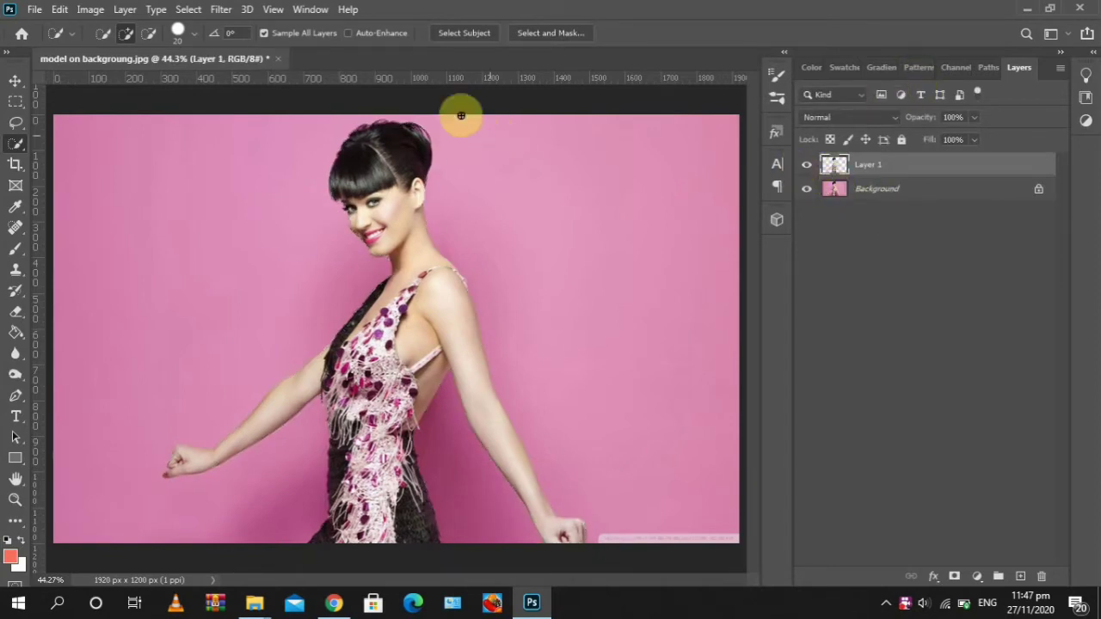
pyautogui.click(187, 10)
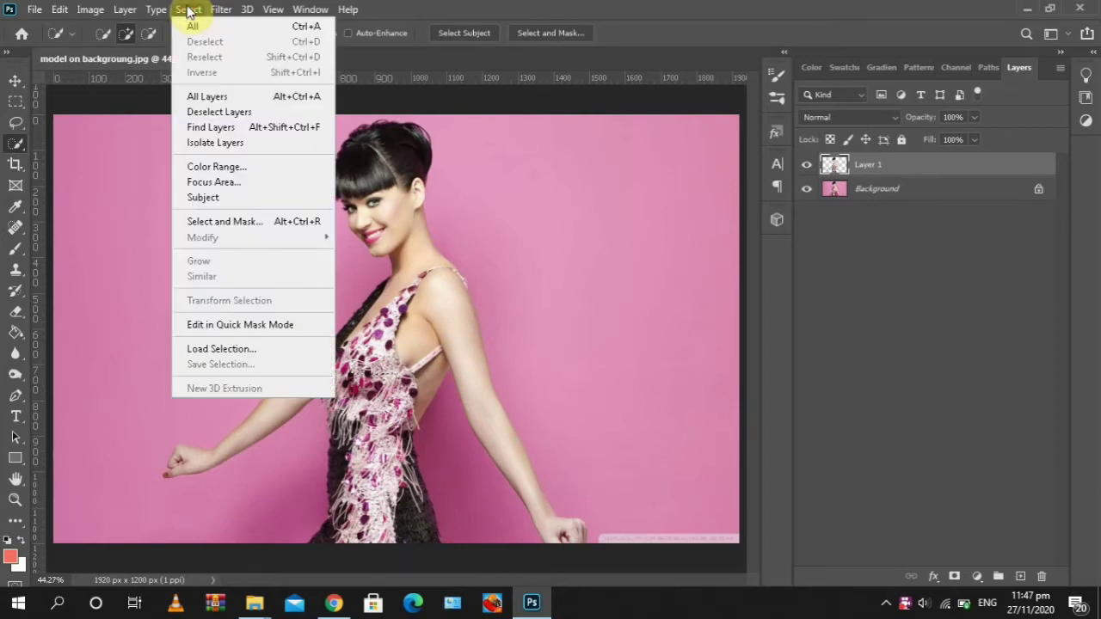
pyautogui.click(231, 197)
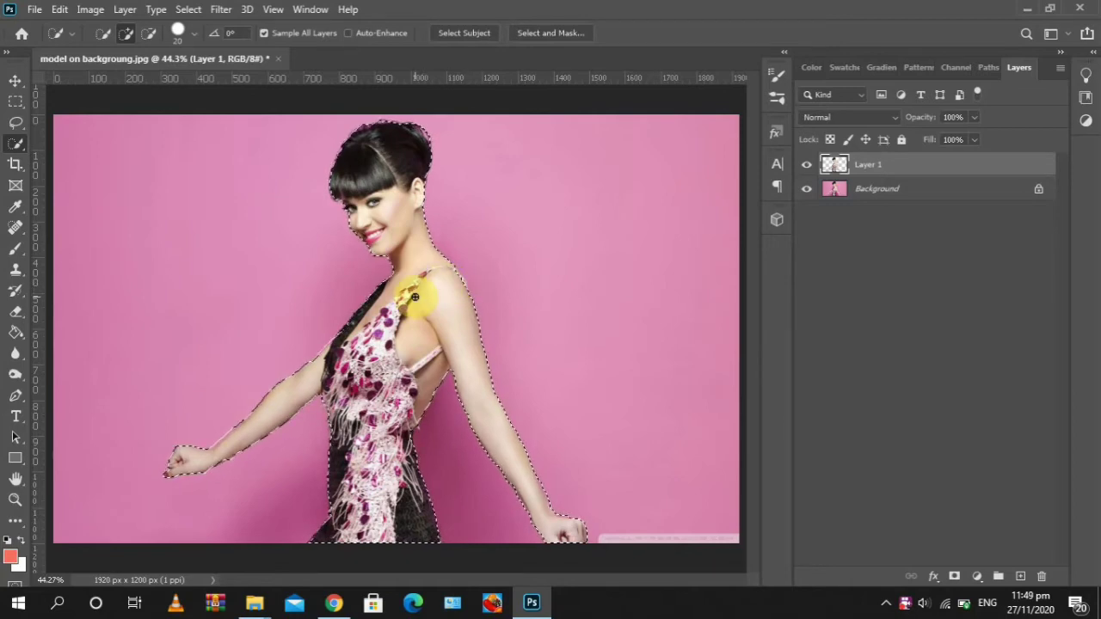
# Zoom in, subtract stray background at the neck and shoulder, then refit the view
pyautogui.moveTo(415, 297); pyautogui.dragTo(425, 302)
pyautogui.scroll(2, 428, 304)
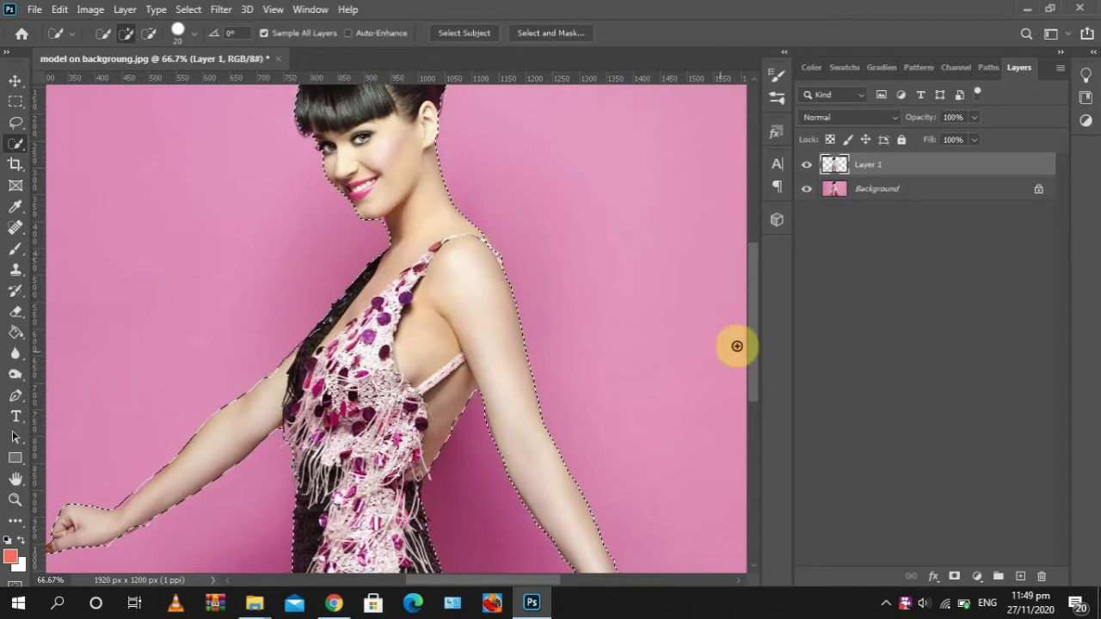
pyautogui.scroll(3, 745, 311)
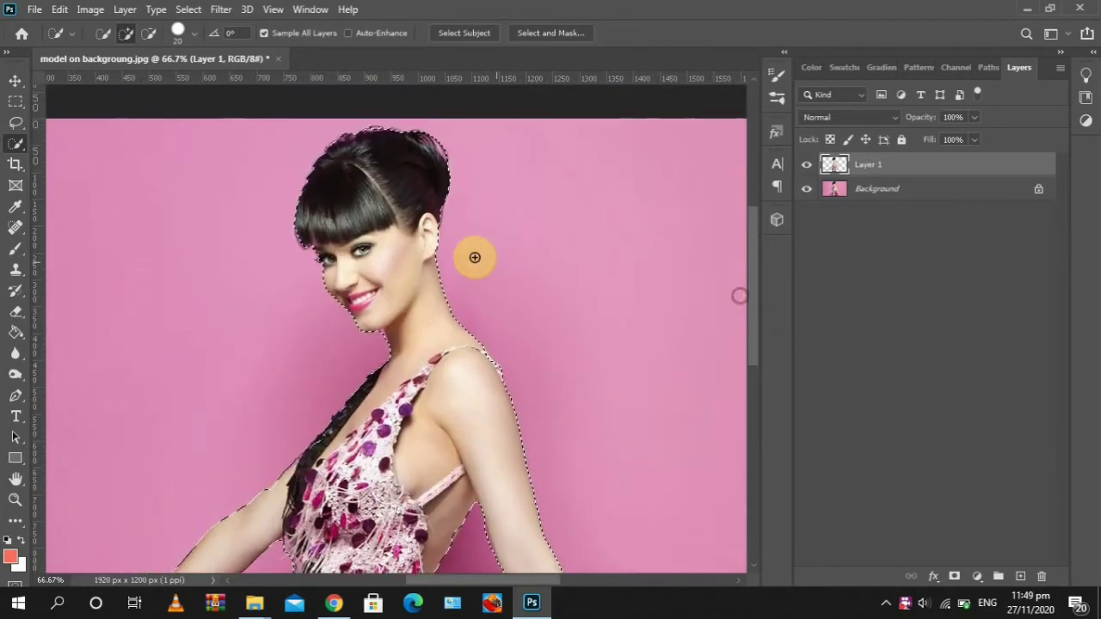
pyautogui.press('alt')
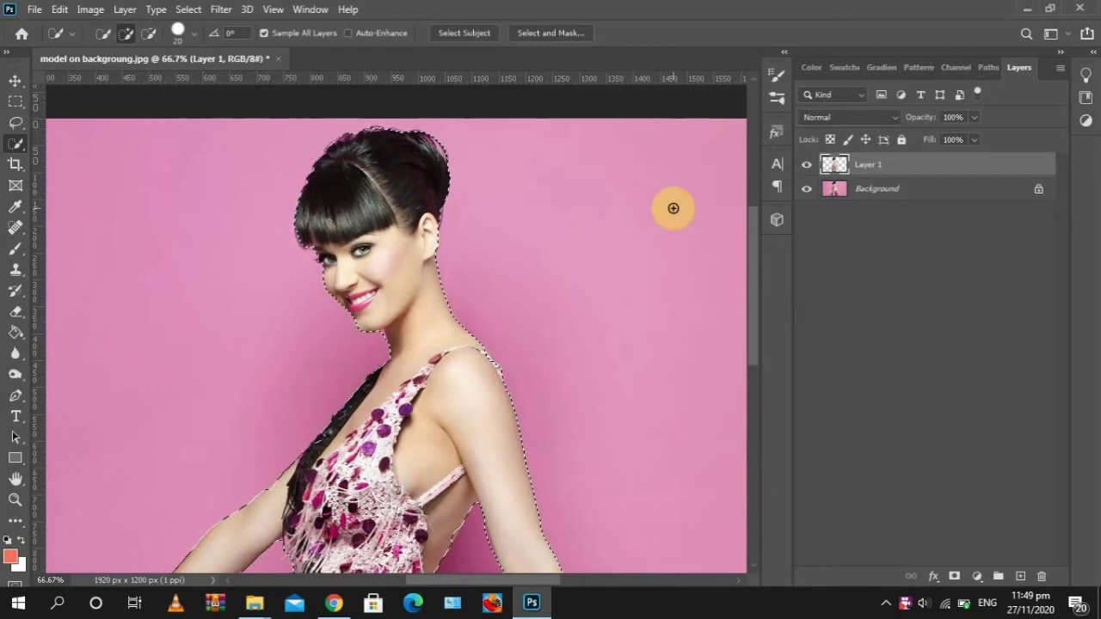
pyautogui.moveTo(750, 254); pyautogui.dragTo(750, 277)
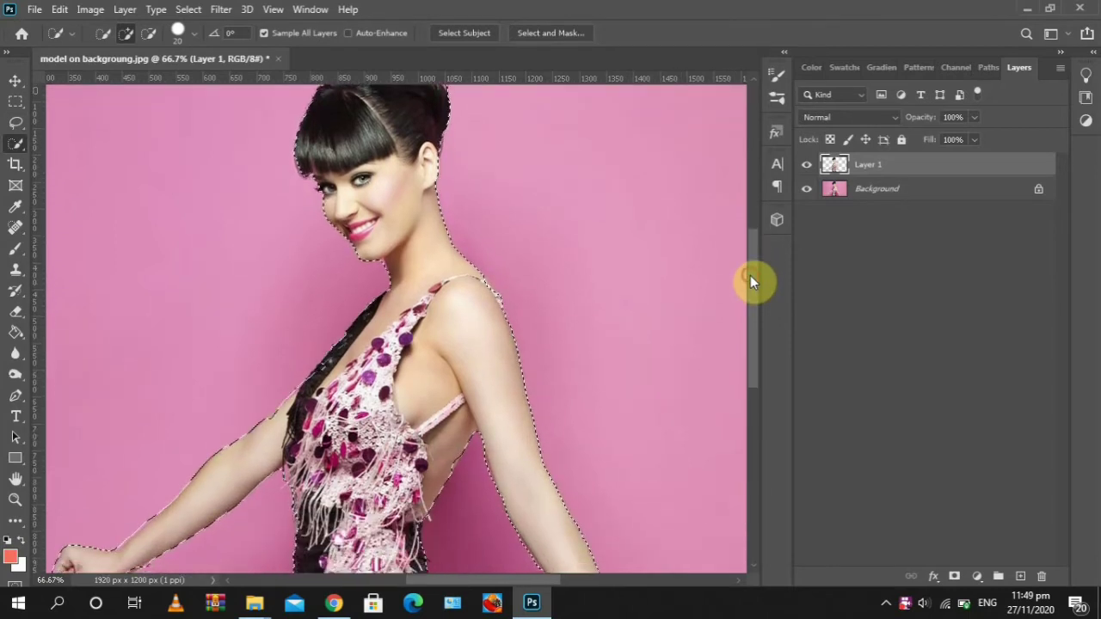
pyautogui.hotkey('ctrl', '0')
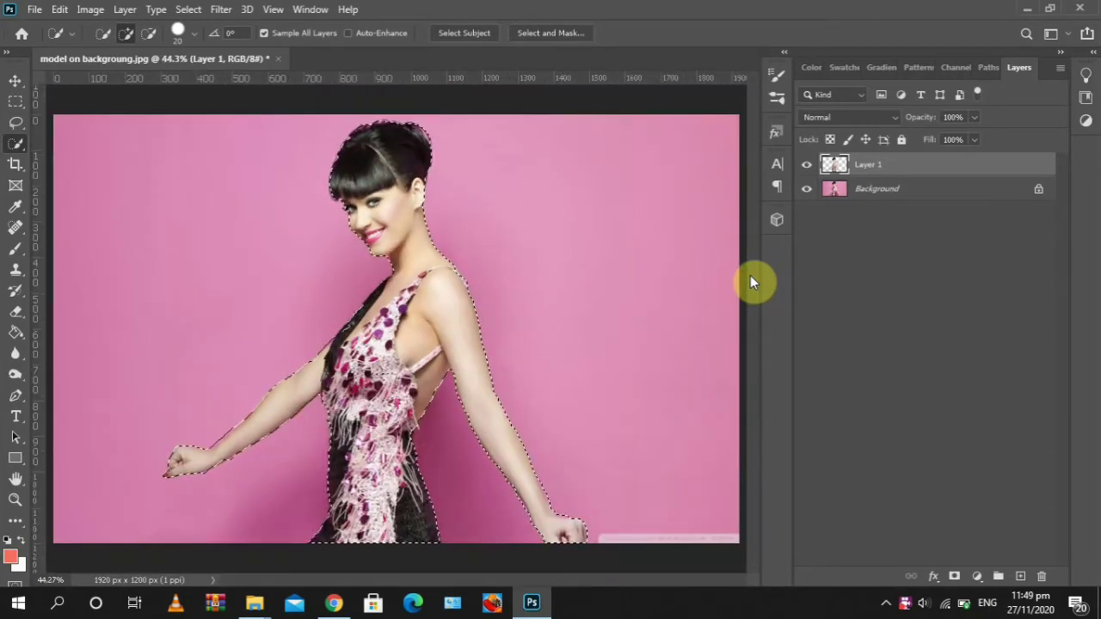
# Enter Select and Mask and choose the Refine Edge Brush
pyautogui.click(555, 33)
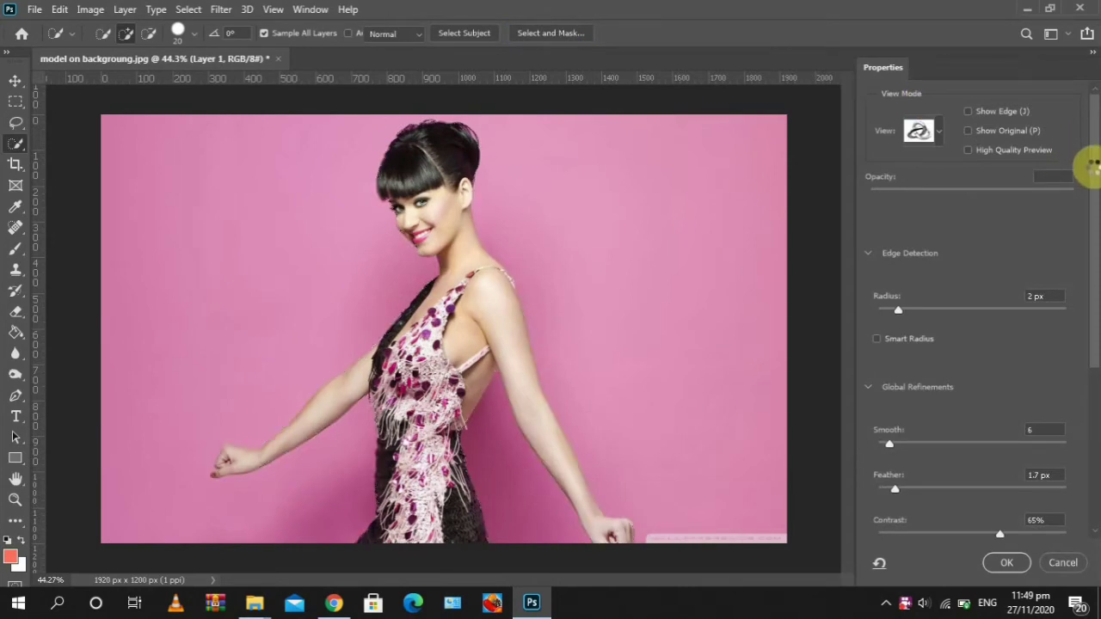
pyautogui.click(918, 130)
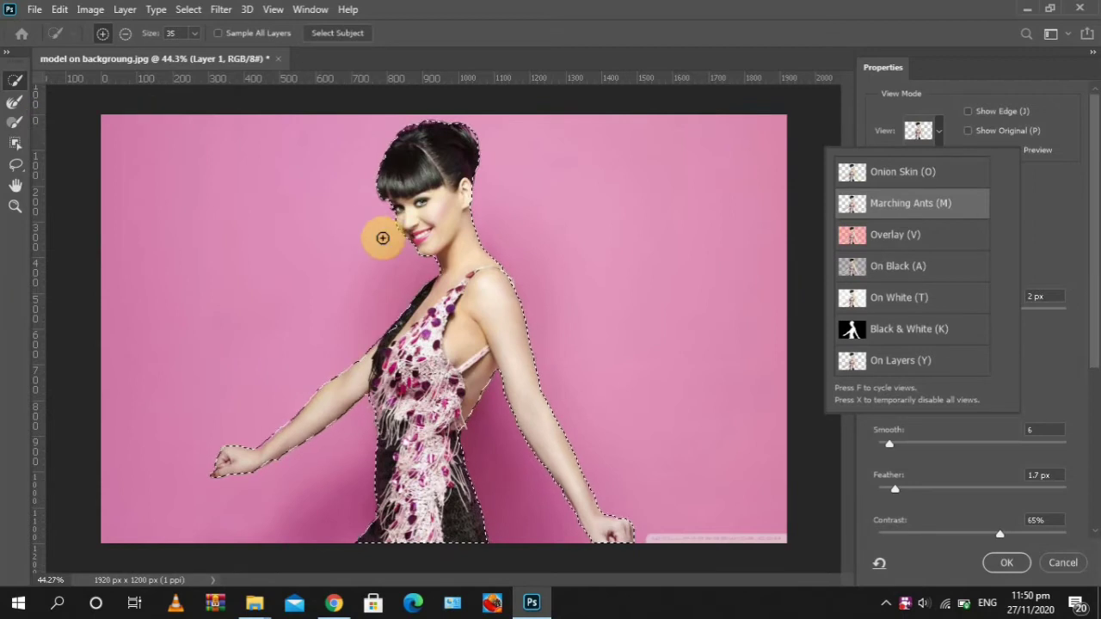
pyautogui.click(16, 105)
pyautogui.click(12, 104)
pyautogui.click(16, 103)
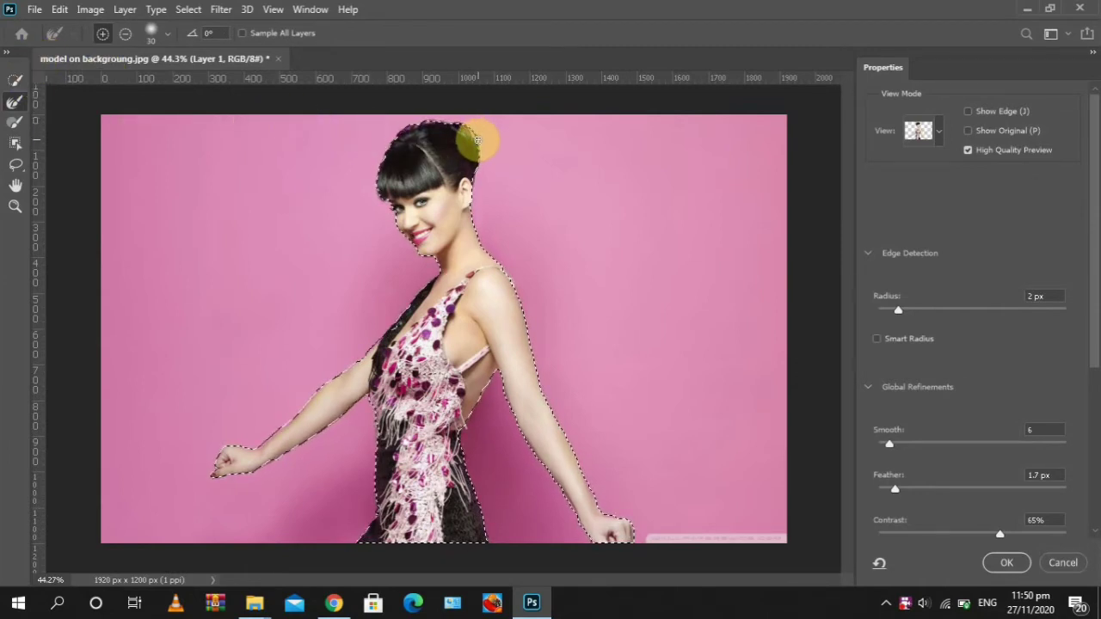
# Zoom to 100% and brush along the hair outline to refine the selection edge
pyautogui.hotkey('ctrl', '+')
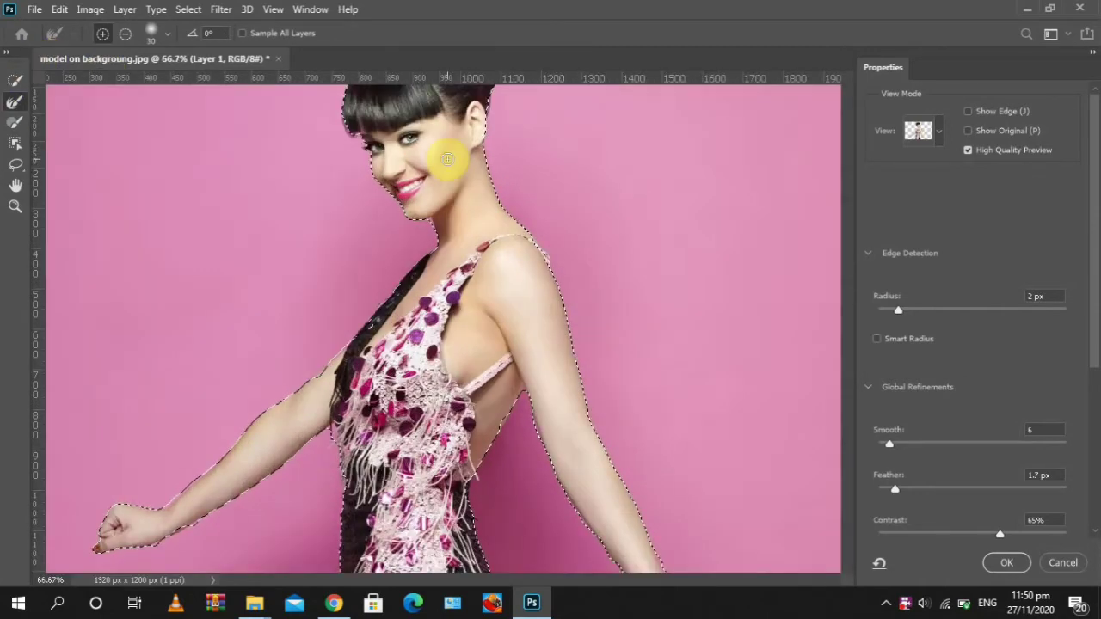
pyautogui.hotkey('ctrl', '+')
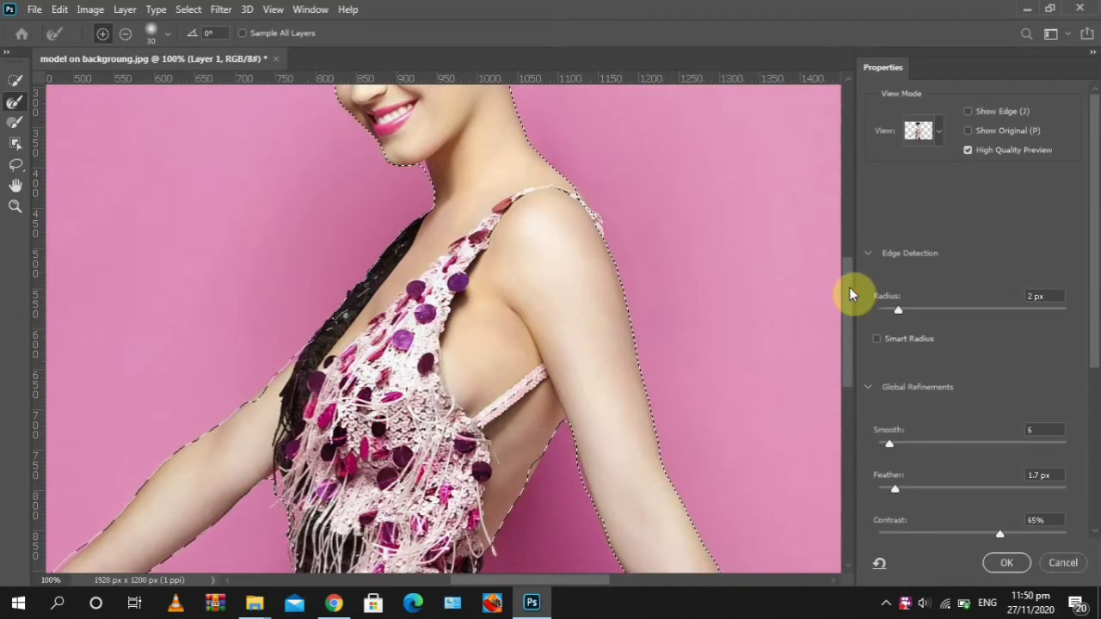
pyautogui.moveTo(849, 295); pyautogui.dragTo(814, 206)
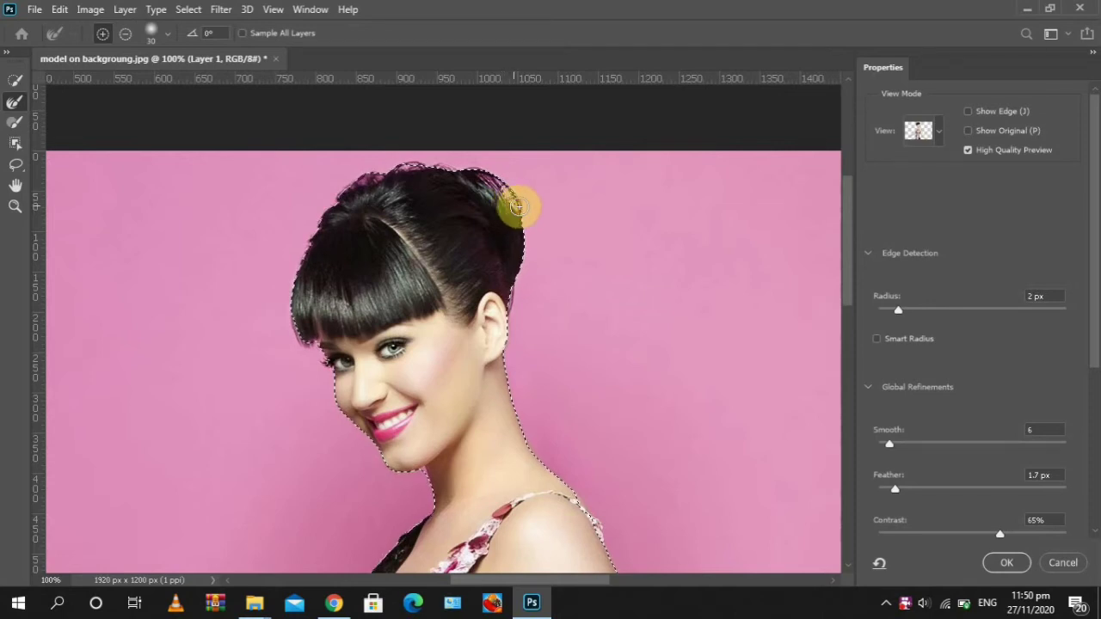
pyautogui.moveTo(511, 207)
pyautogui.mouseDown()
pyautogui.moveTo(407, 152)
pyautogui.moveTo(415, 164)
pyautogui.moveTo(366, 181)
pyautogui.moveTo(410, 177)
pyautogui.moveTo(504, 197)
pyautogui.moveTo(515, 211)
pyautogui.mouseUp()
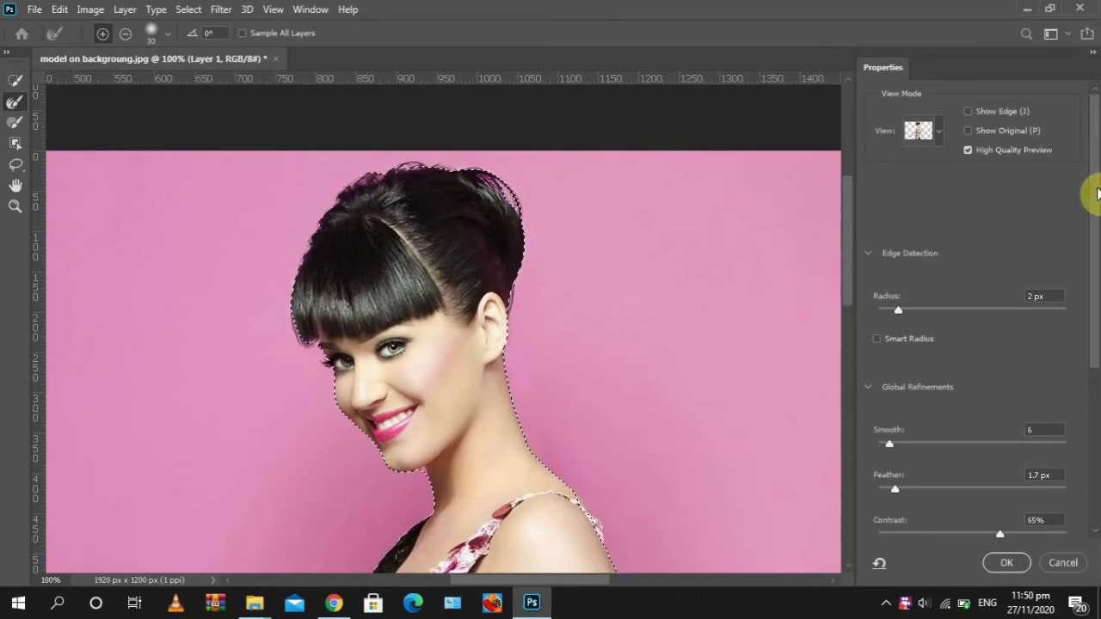
pyautogui.moveTo(1093, 191); pyautogui.dragTo(1097, 401)
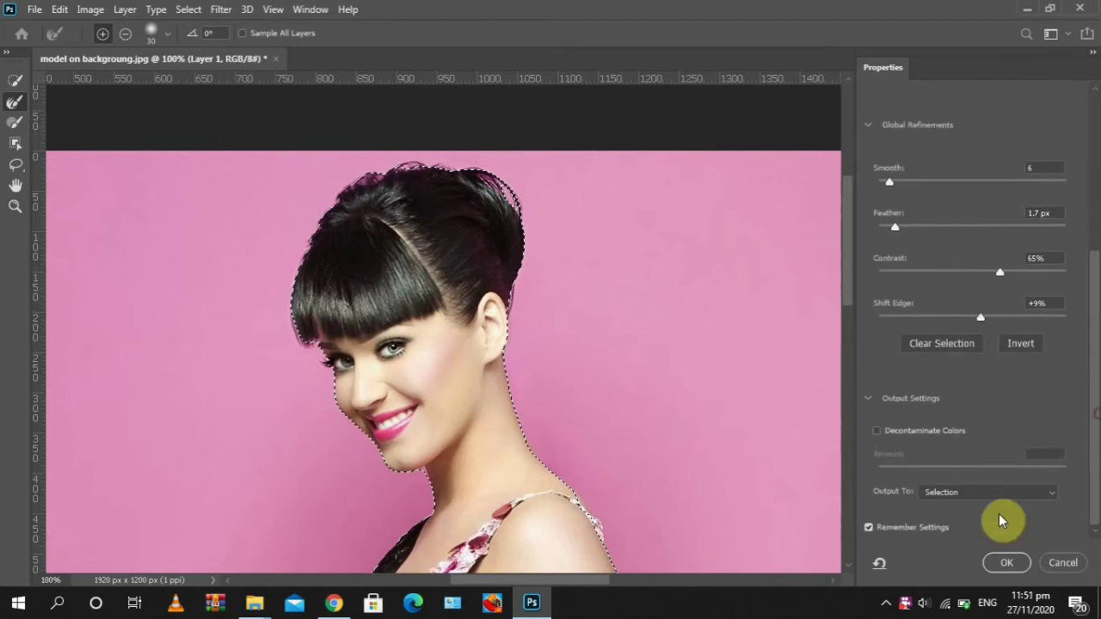
# Keep Output To set to Selection and apply the Select and Mask result
pyautogui.click(941, 494)
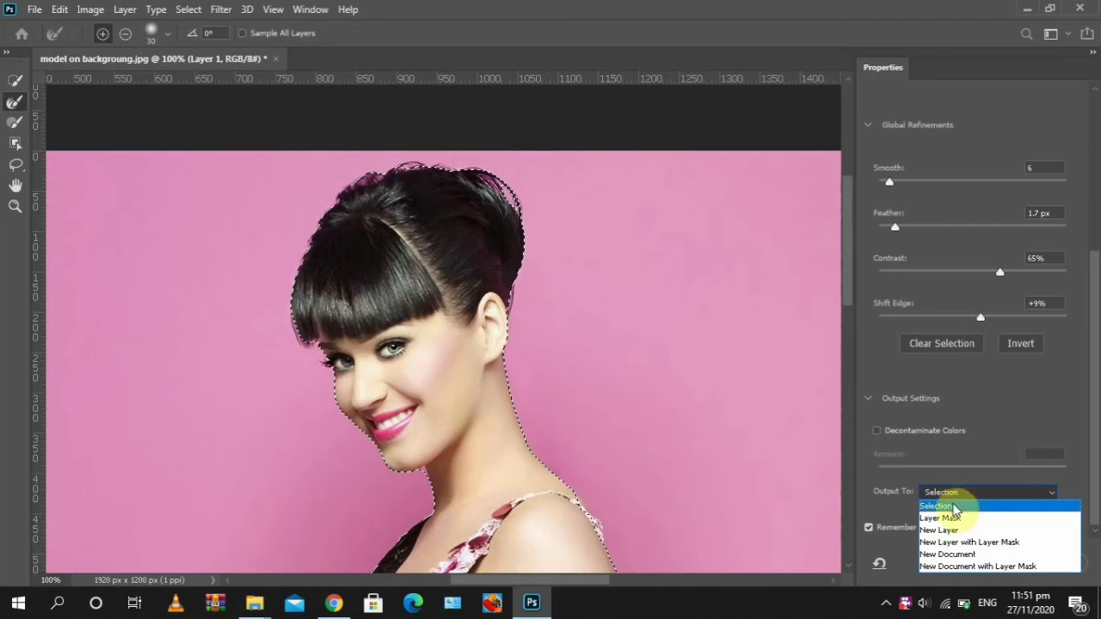
pyautogui.click(955, 508)
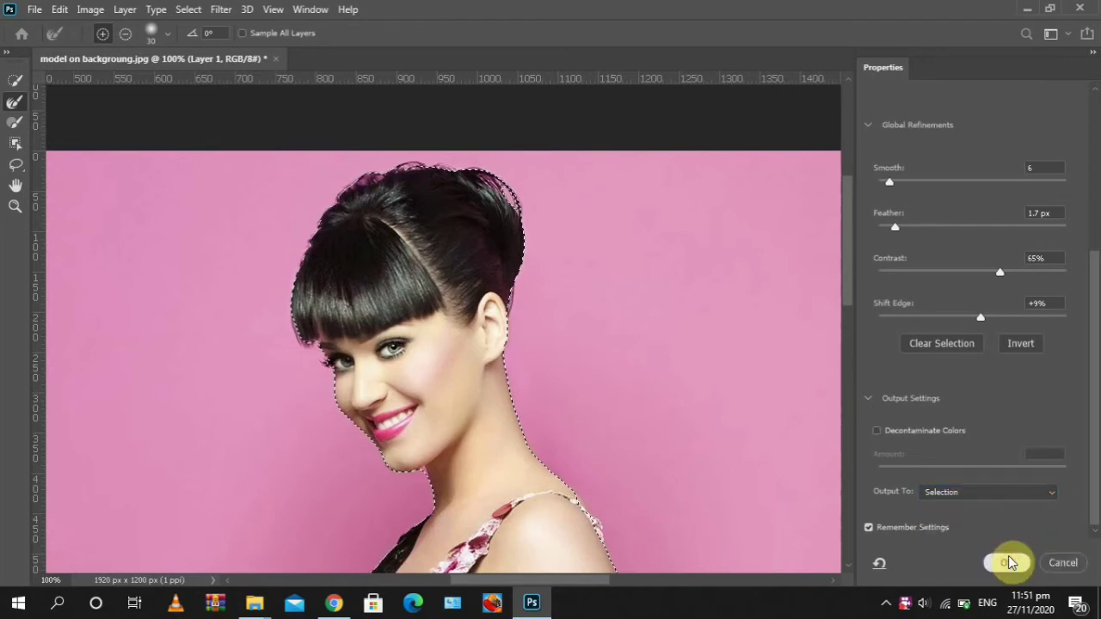
pyautogui.click(1005, 560)
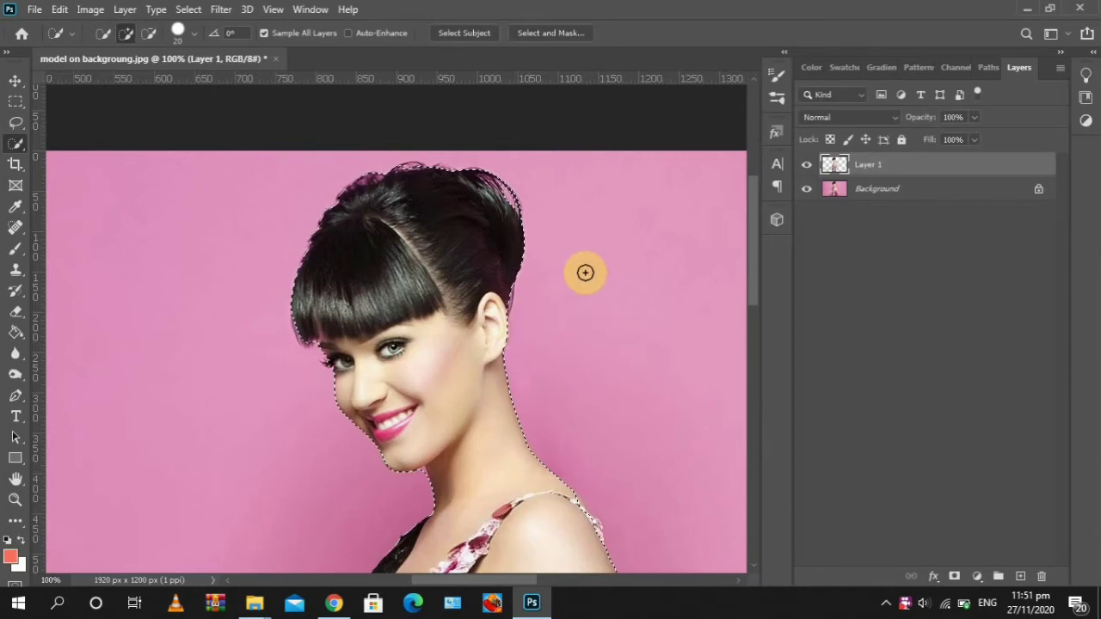
# Zoom out to the full image and add a Solid Color fill layer from the selection
pyautogui.scroll(-3, 511, 367)
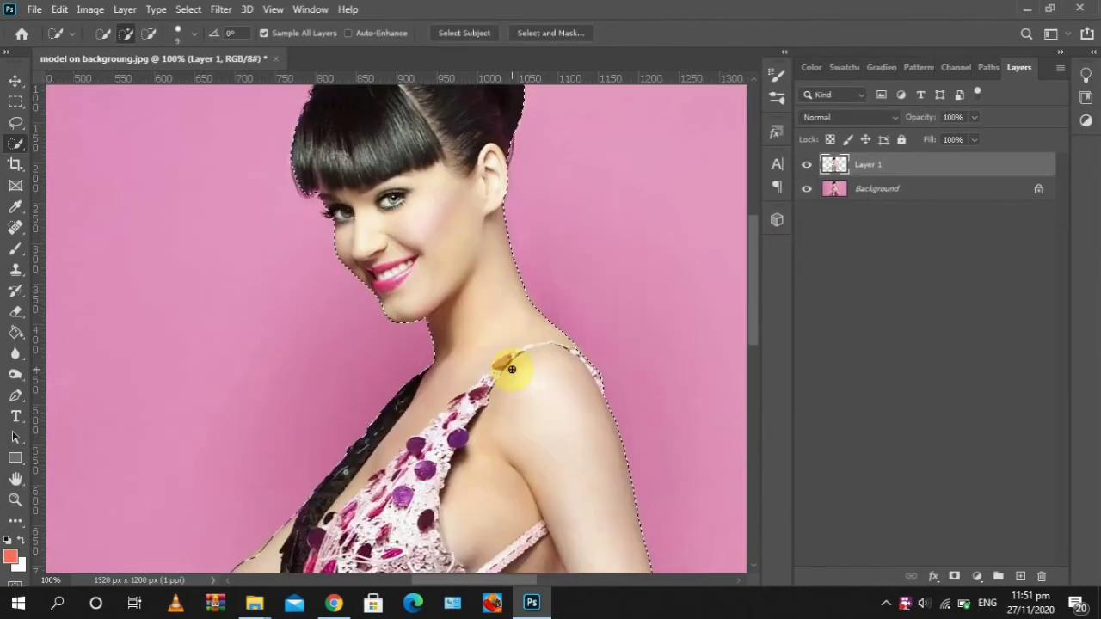
pyautogui.hotkey('ctrl', '0')
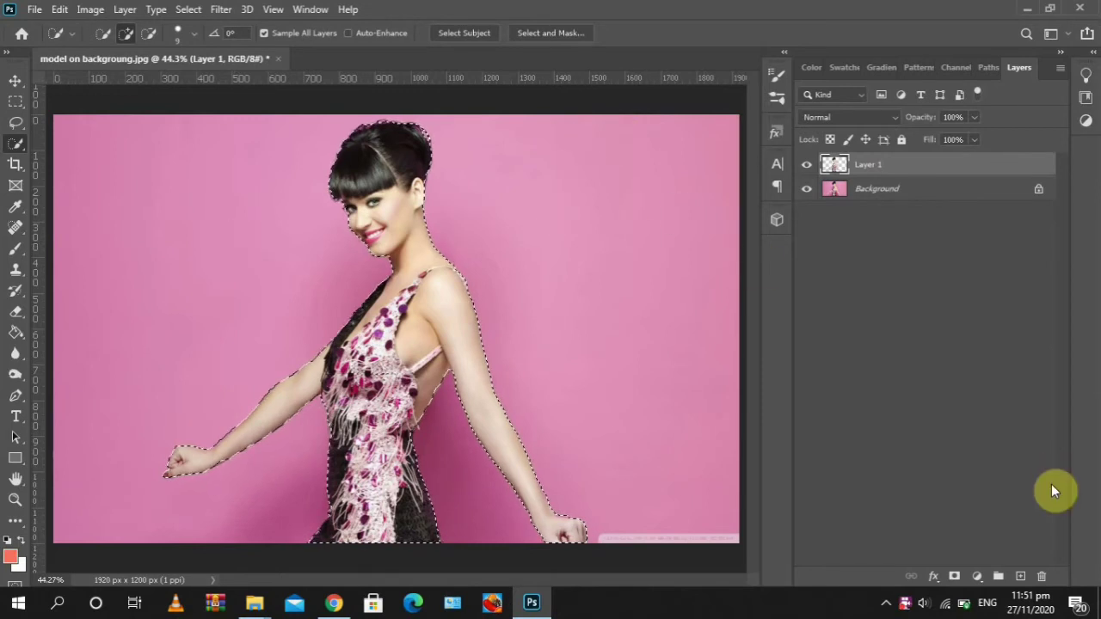
pyautogui.click(977, 576)
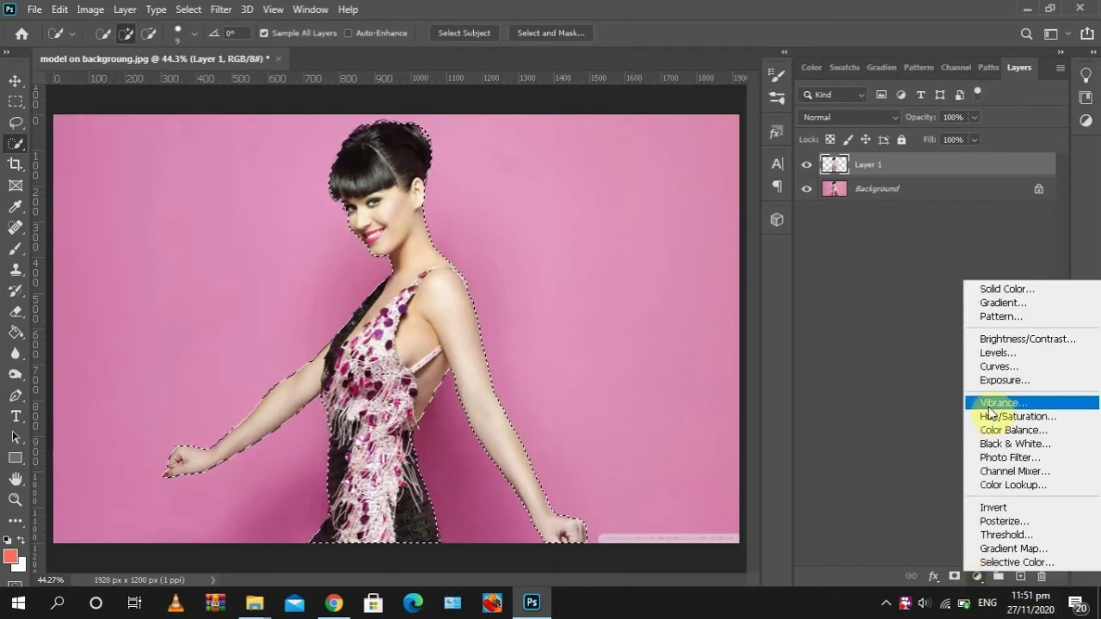
pyautogui.click(997, 289)
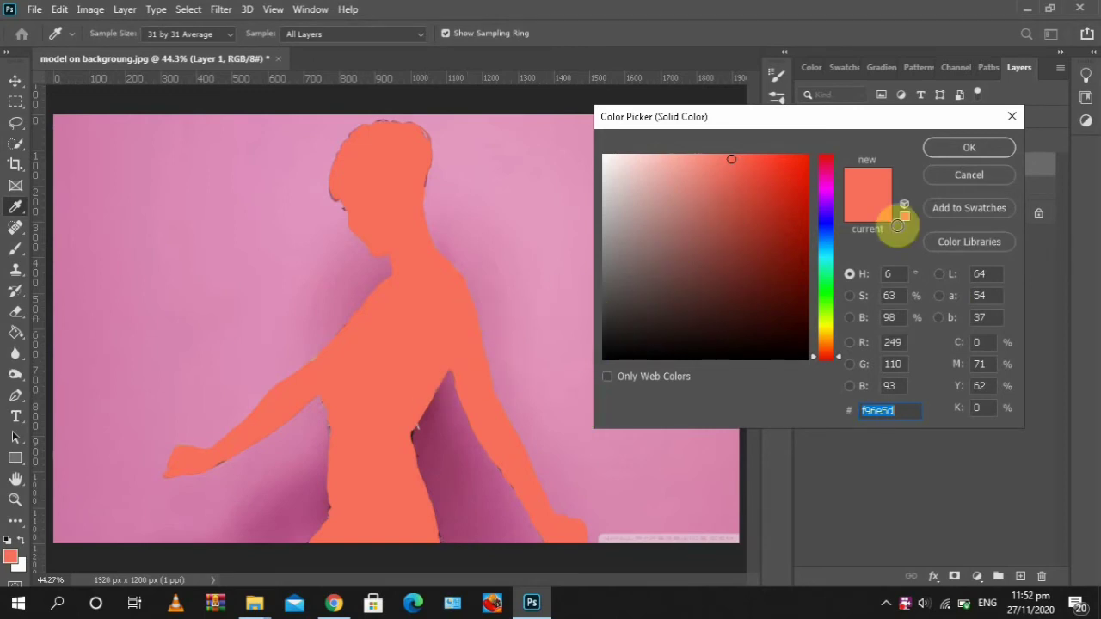
# Set the fill colour to cyan hex 2cd7f0 in the Color Picker and confirm
pyautogui.click(829, 234)
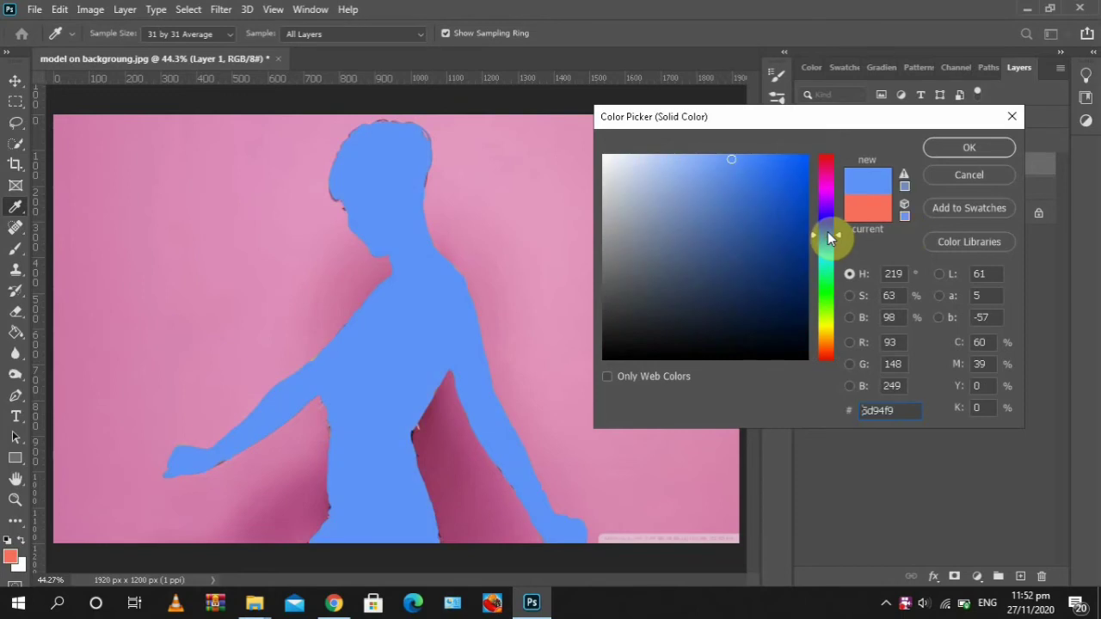
pyautogui.moveTo(902, 405); pyautogui.dragTo(843, 414)
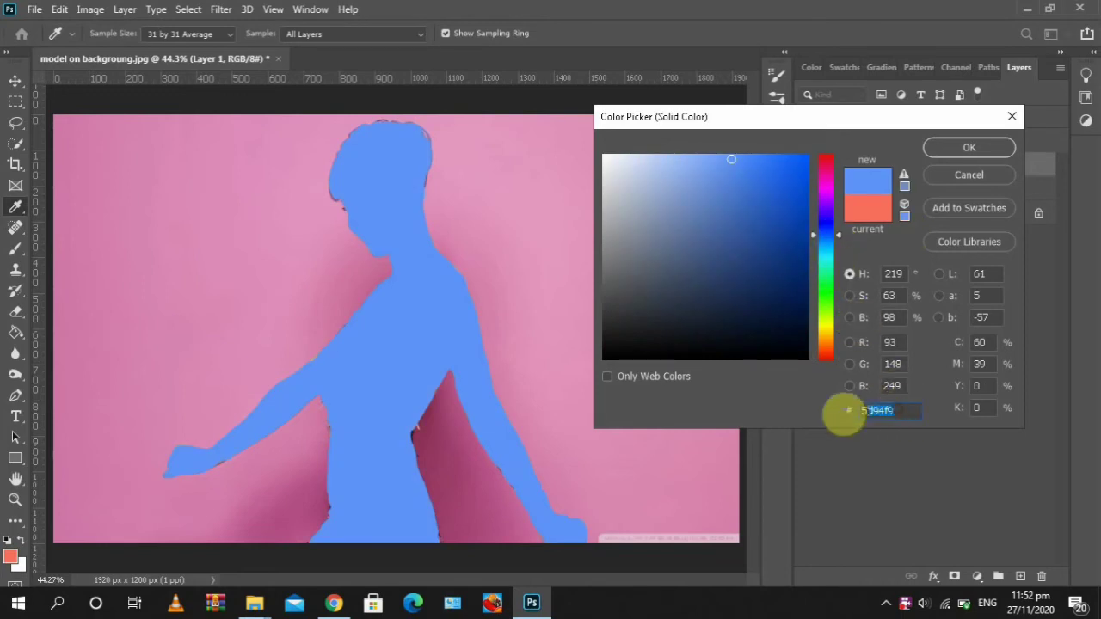
pyautogui.write('2c')
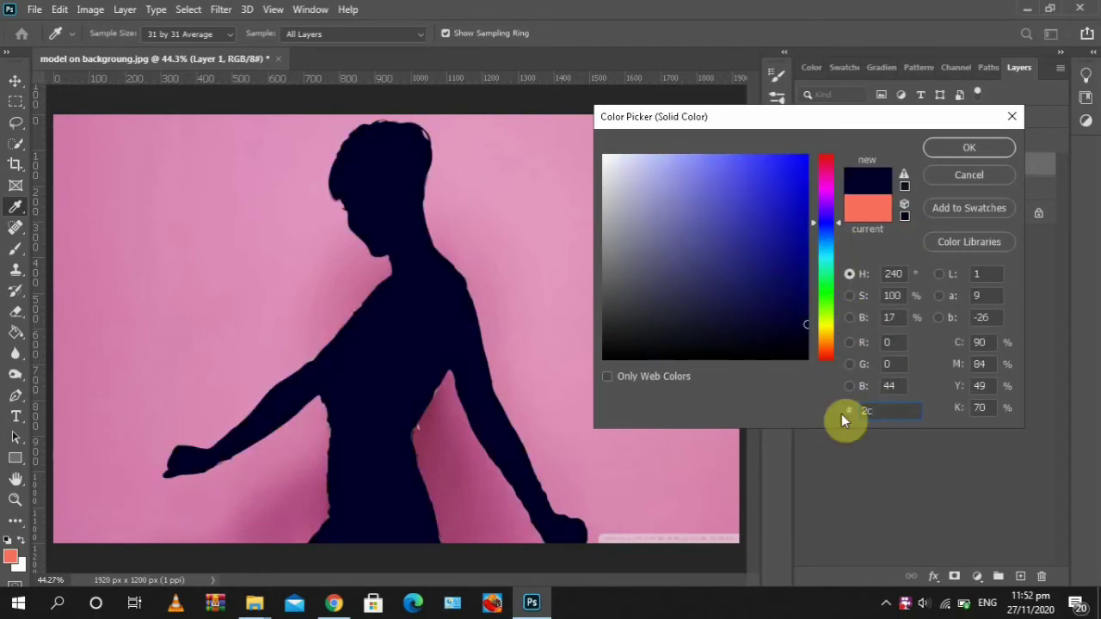
pyautogui.write('d7f0')
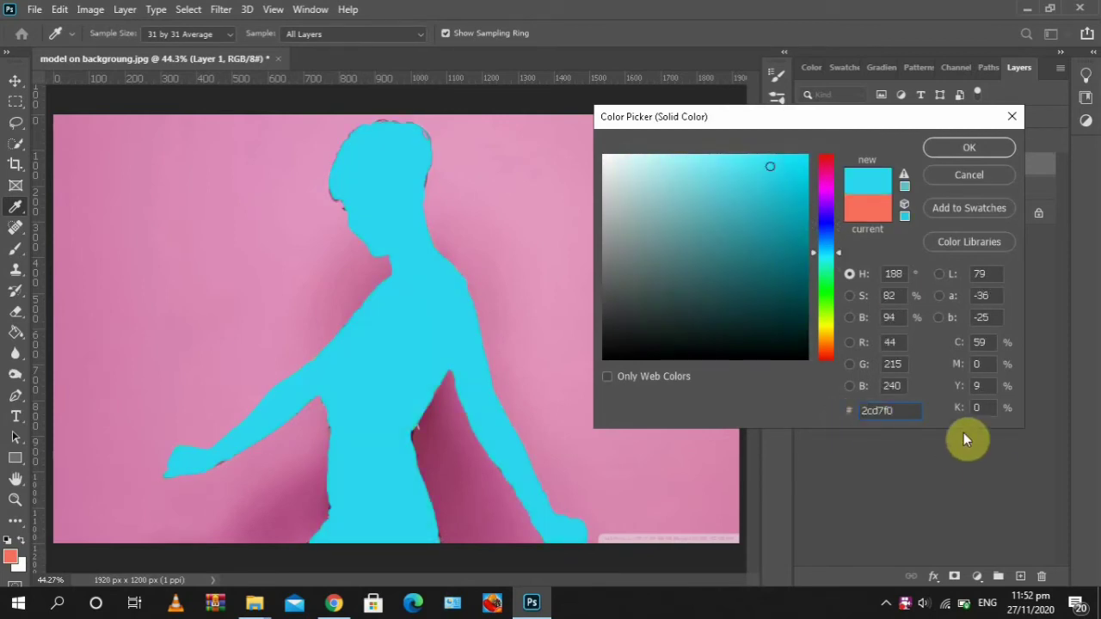
pyautogui.click(977, 148)
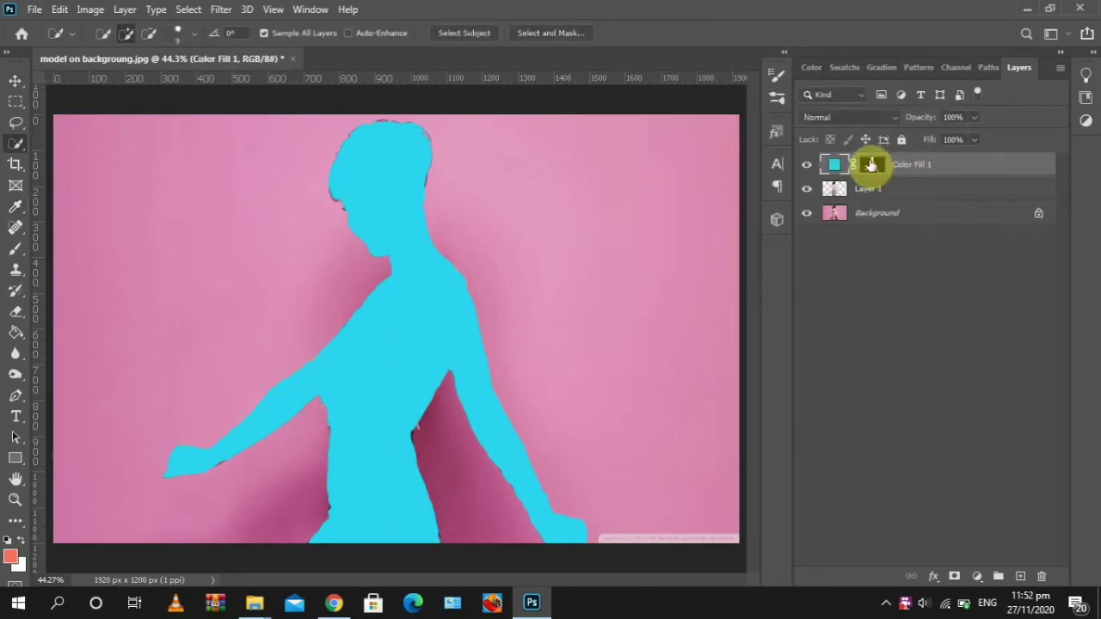
# Select the Color Fill 1 layer mask and invert it with Ctrl+I
pyautogui.click(871, 164)
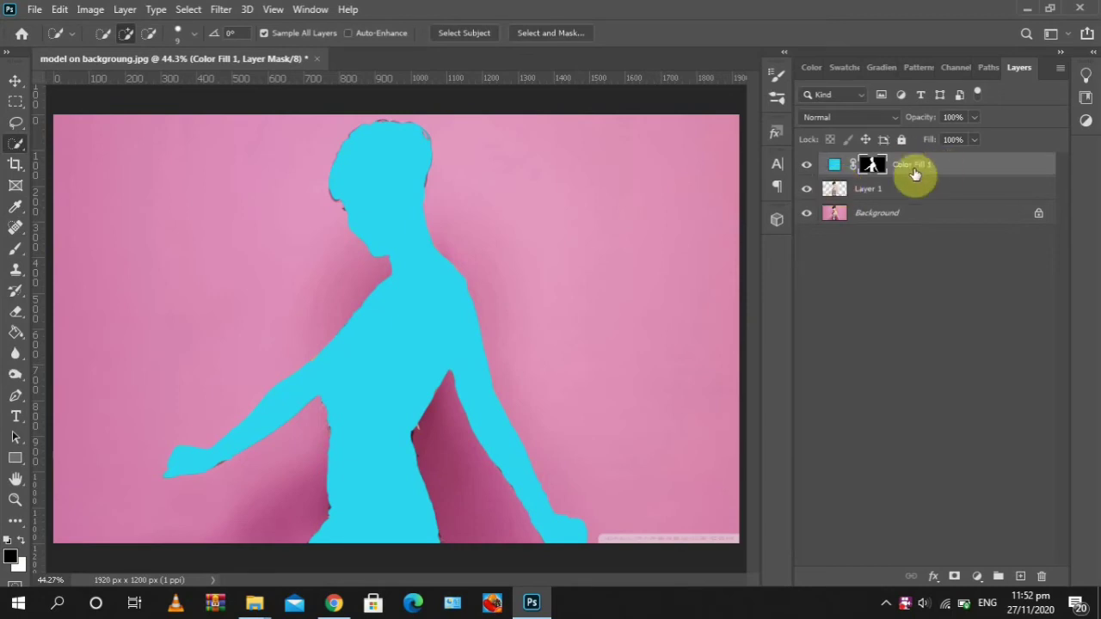
pyautogui.hotkey('ctrl', 'i')
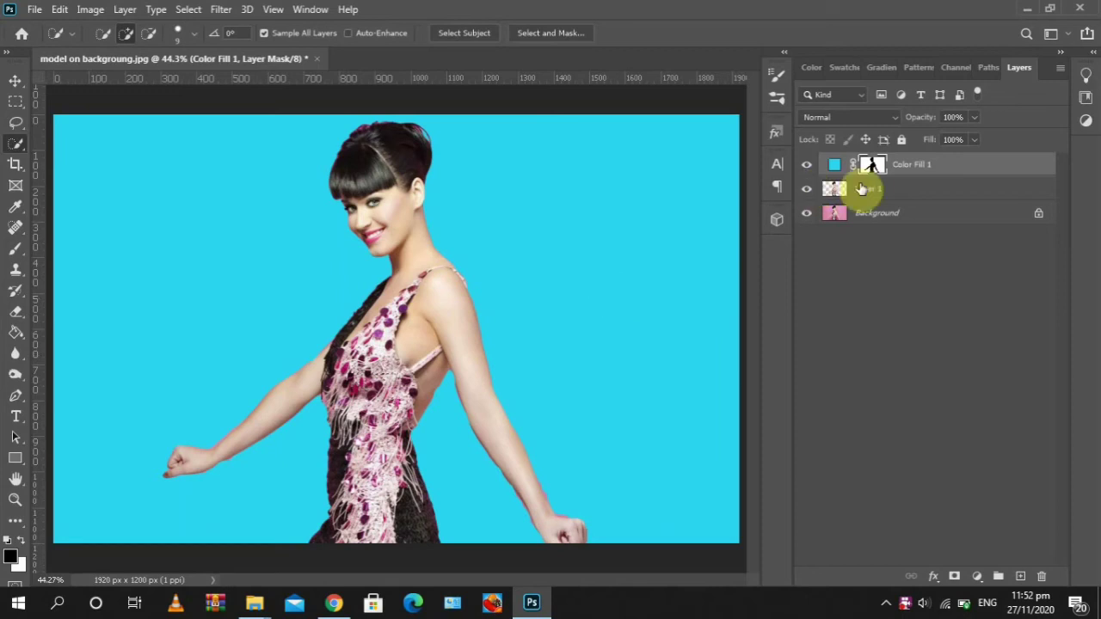
pyautogui.click(809, 215)
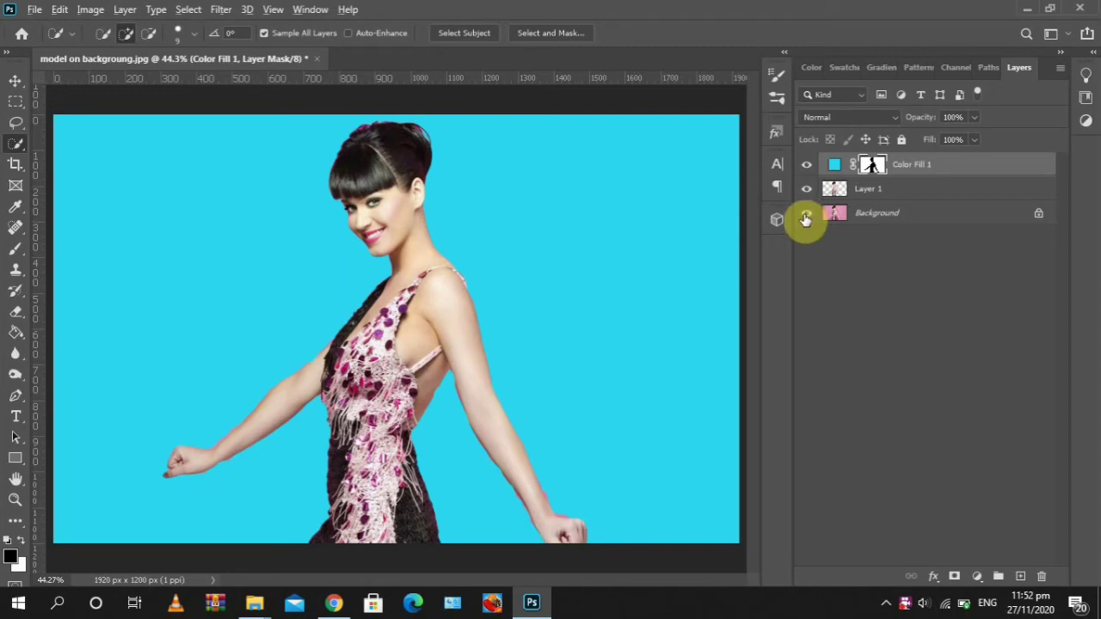
pyautogui.keyDown('alt'); pyautogui.click(807, 217); pyautogui.keyUp('alt')
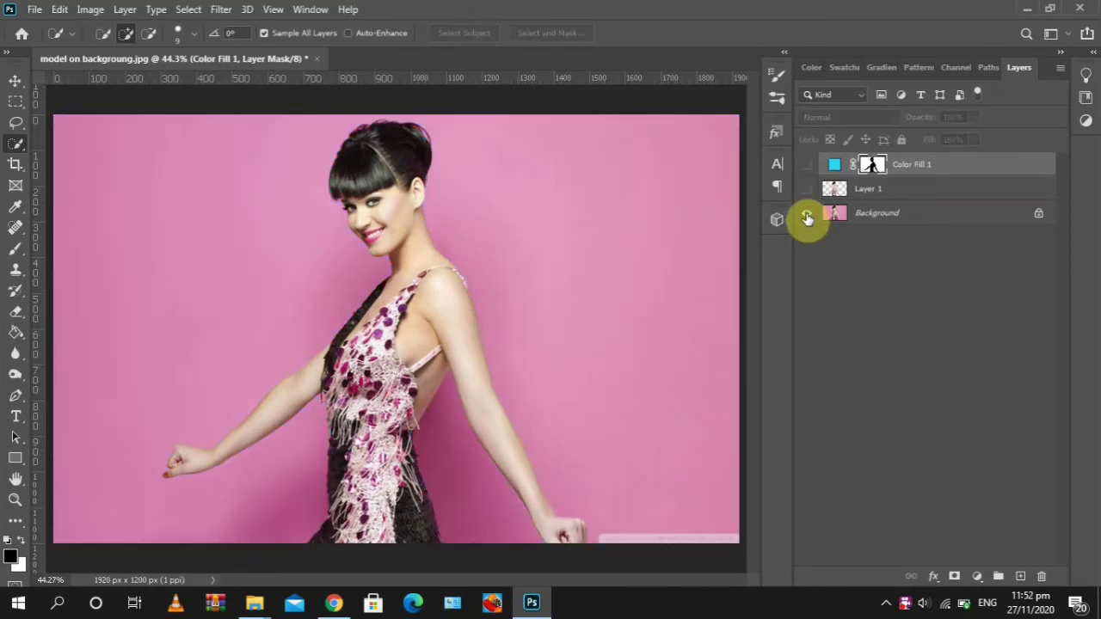
pyautogui.keyDown('alt'); pyautogui.click(807, 217); pyautogui.keyUp('alt')
pyautogui.keyDown('alt'); pyautogui.click(806, 217); pyautogui.keyUp('alt')
pyautogui.keyDown('alt'); pyautogui.click(806, 217); pyautogui.keyUp('alt')
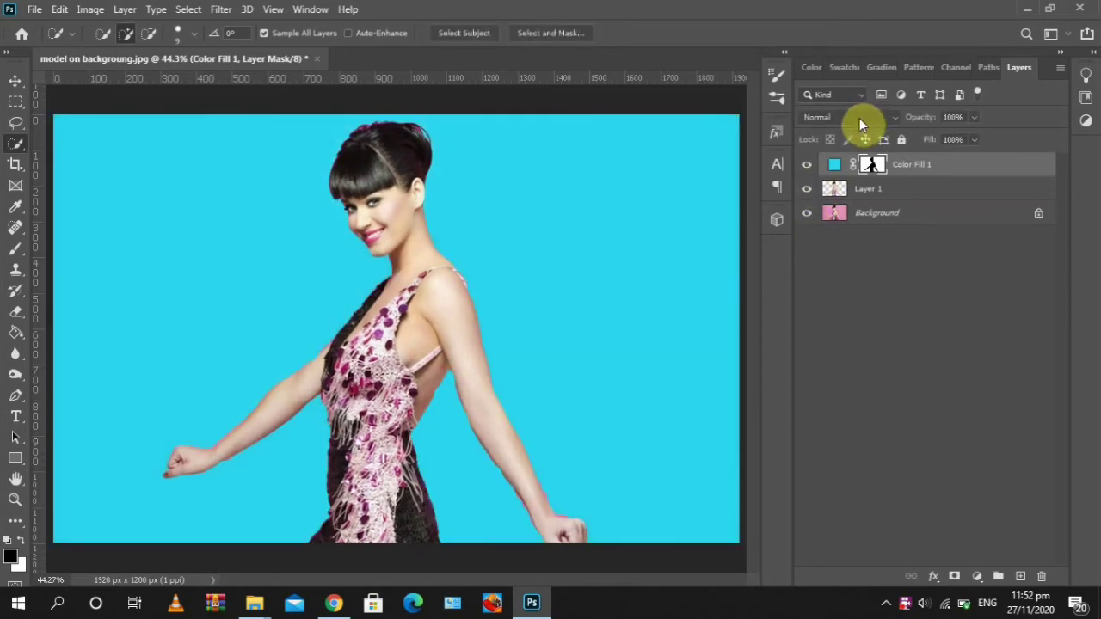
# Hide Layer 1 and switch Color Fill 1's blend mode to Multiply so the shadows show through
pyautogui.click(807, 190)
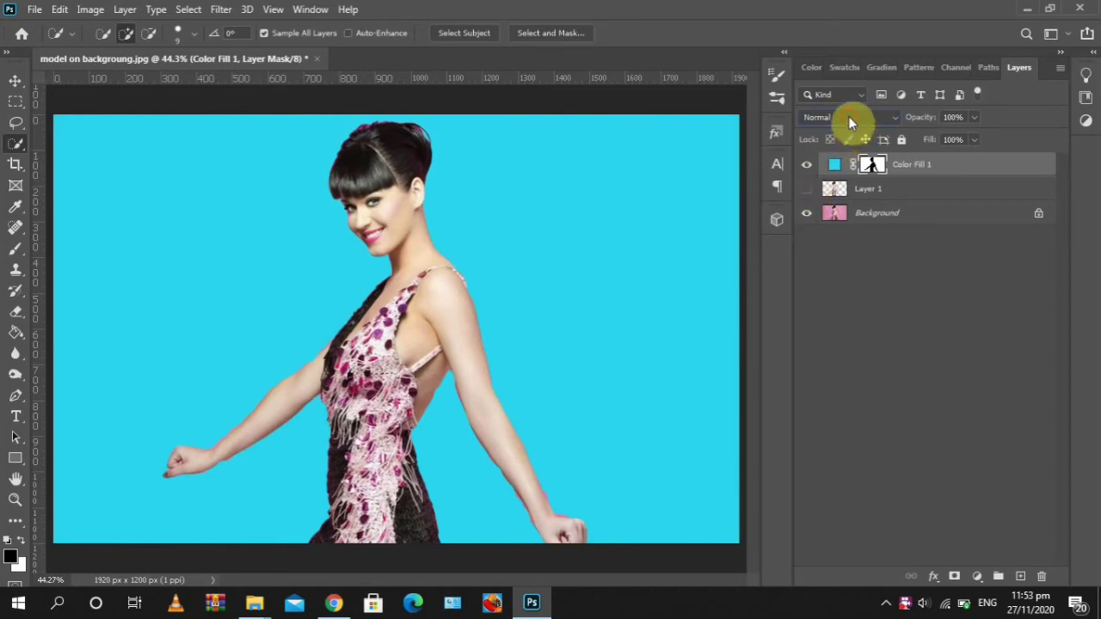
pyautogui.click(848, 117)
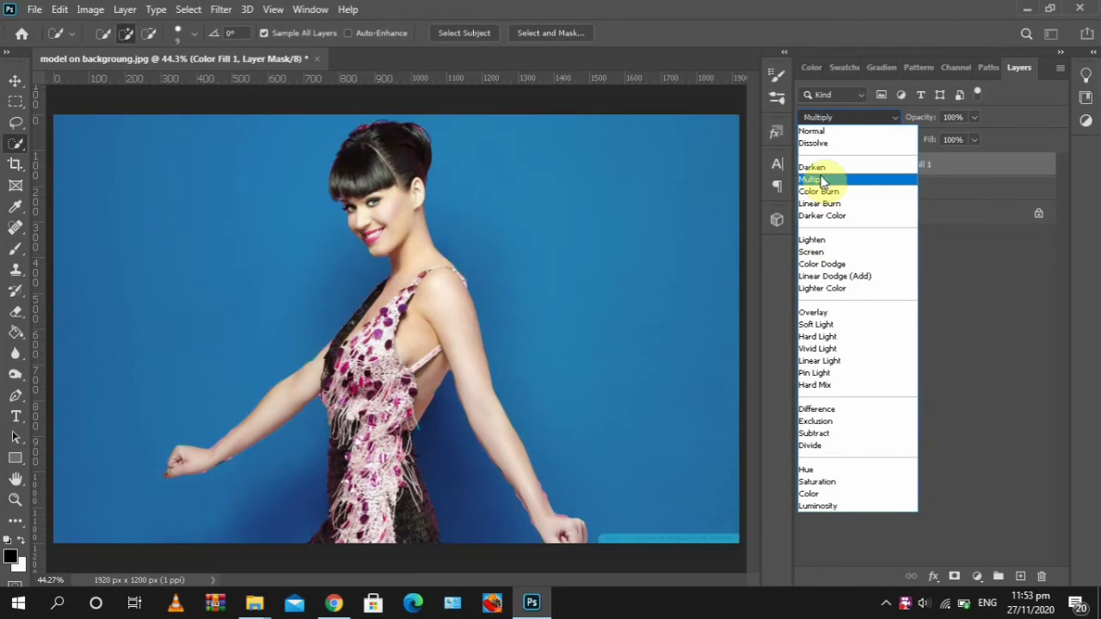
pyautogui.click(822, 181)
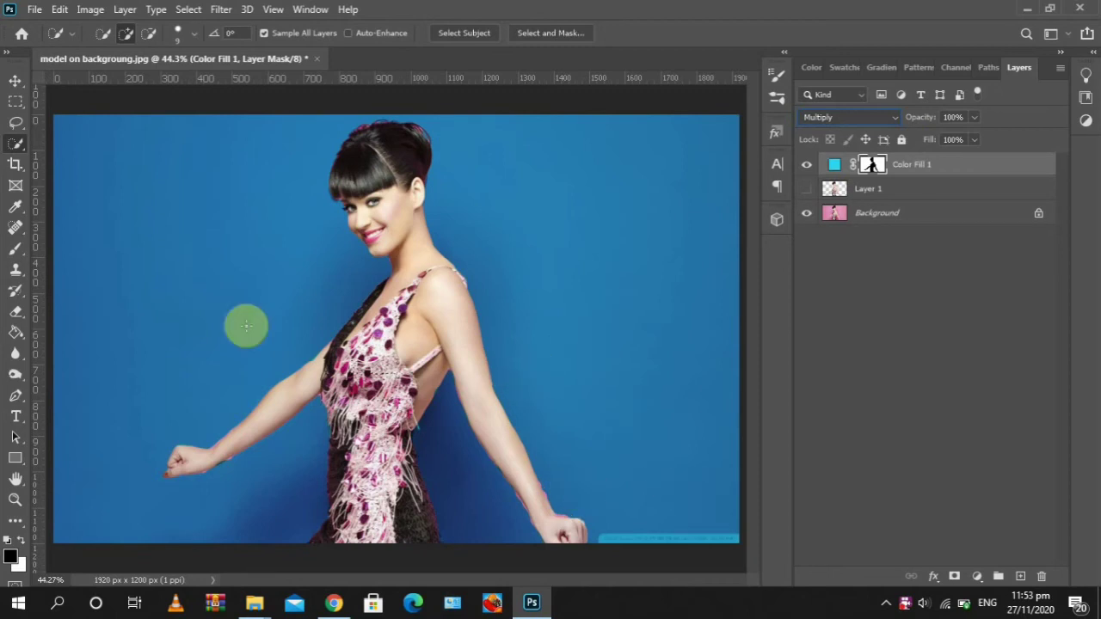
pyautogui.moveTo(302, 354); pyautogui.dragTo(273, 404)
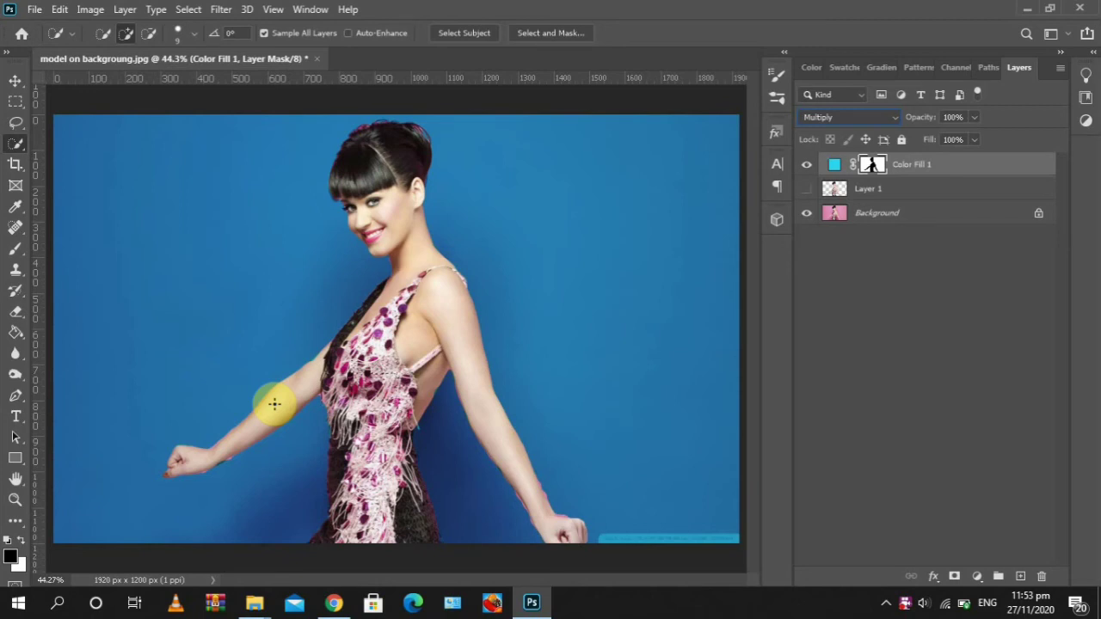
pyautogui.moveTo(273, 404)
pyautogui.mouseDown()
pyautogui.moveTo(383, 417)
pyautogui.moveTo(338, 386)
pyautogui.mouseUp()
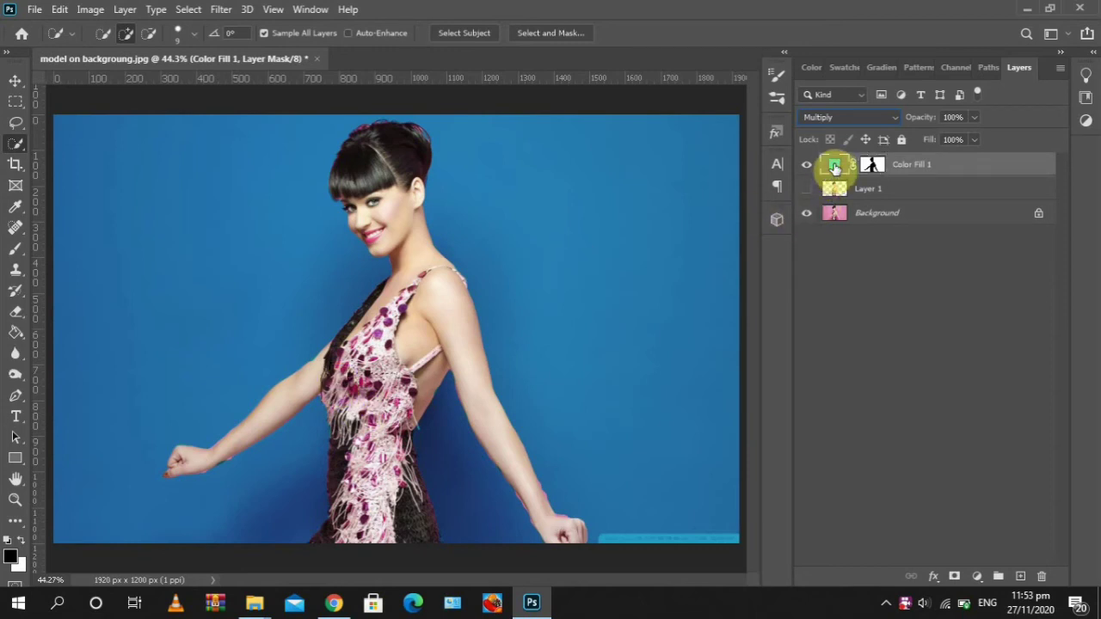
# Recolour the Color Fill 1 layer to deep blue 2c5af0 in the Color Picker
pyautogui.doubleClick(834, 167)
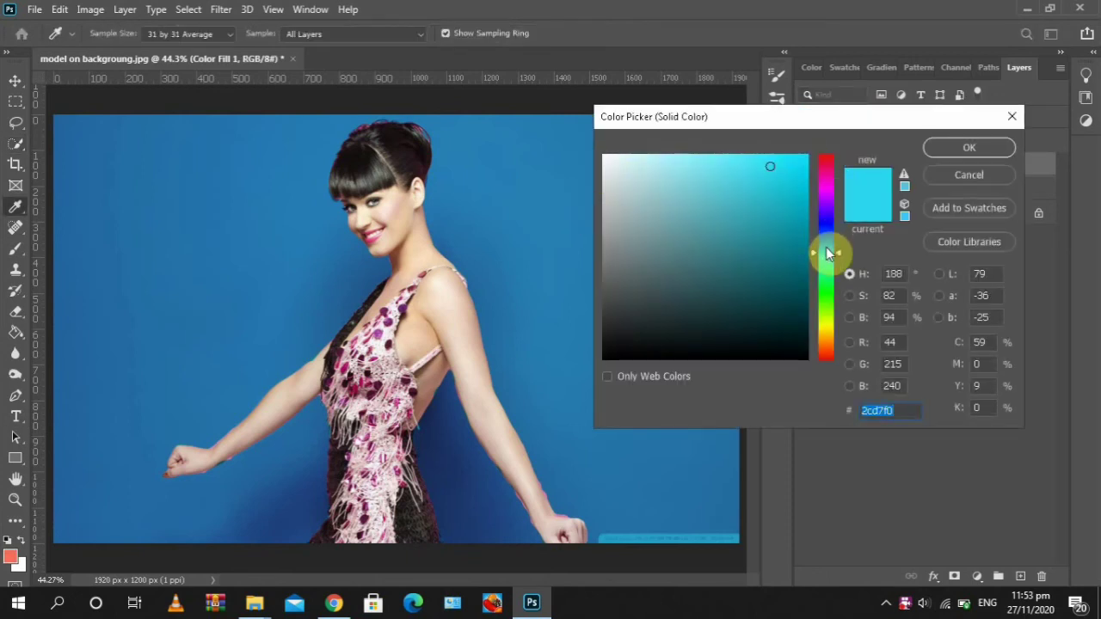
pyautogui.moveTo(827, 252); pyautogui.dragTo(825, 352)
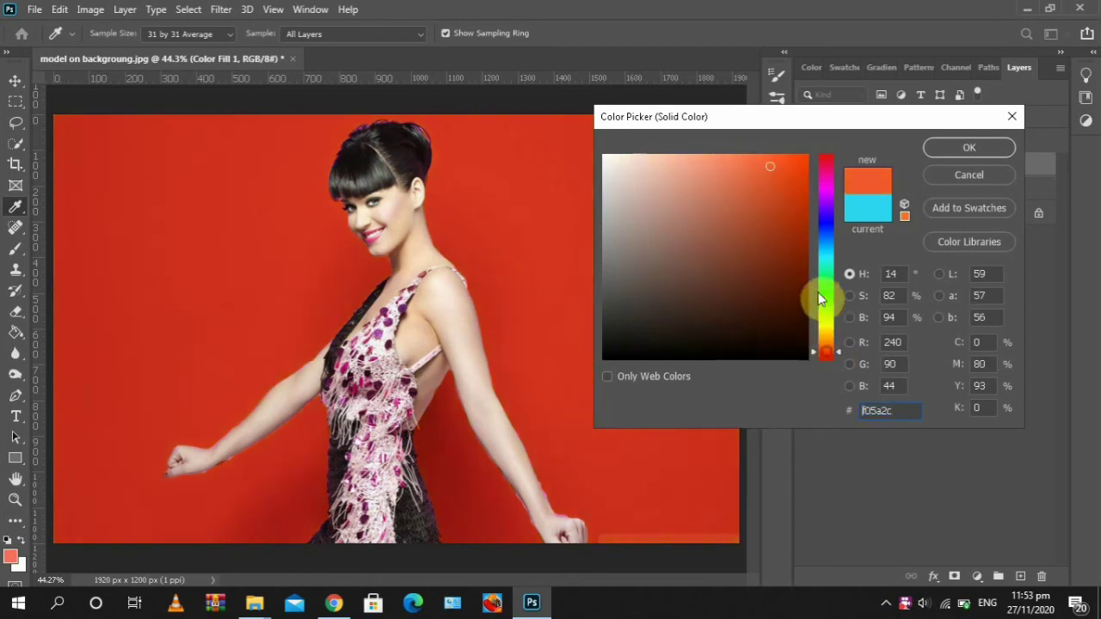
pyautogui.click(826, 230)
pyautogui.click(944, 149)
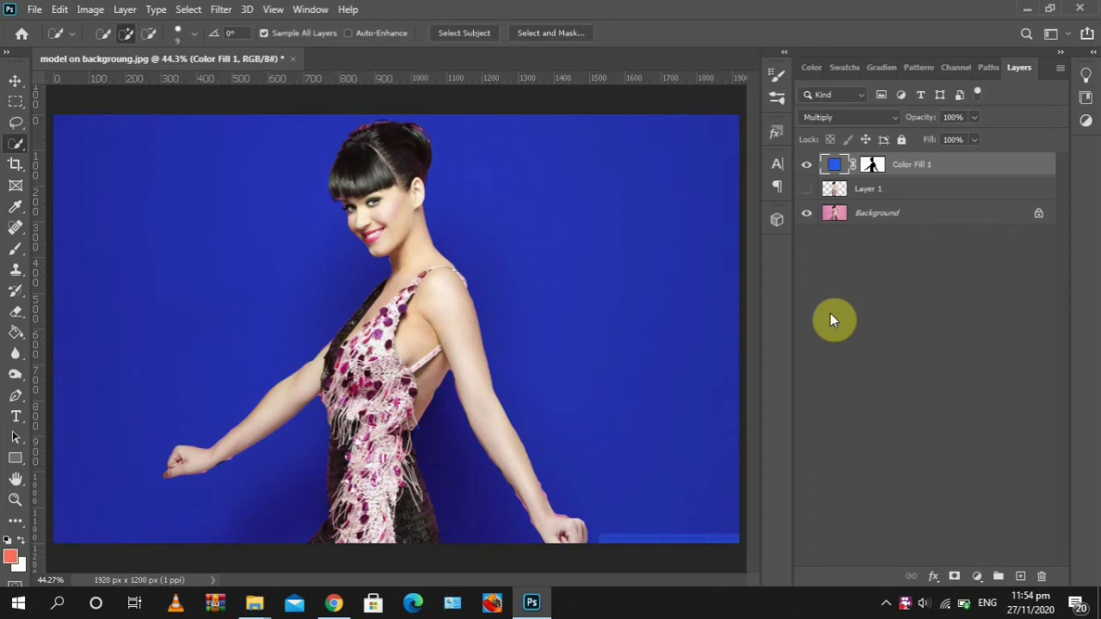